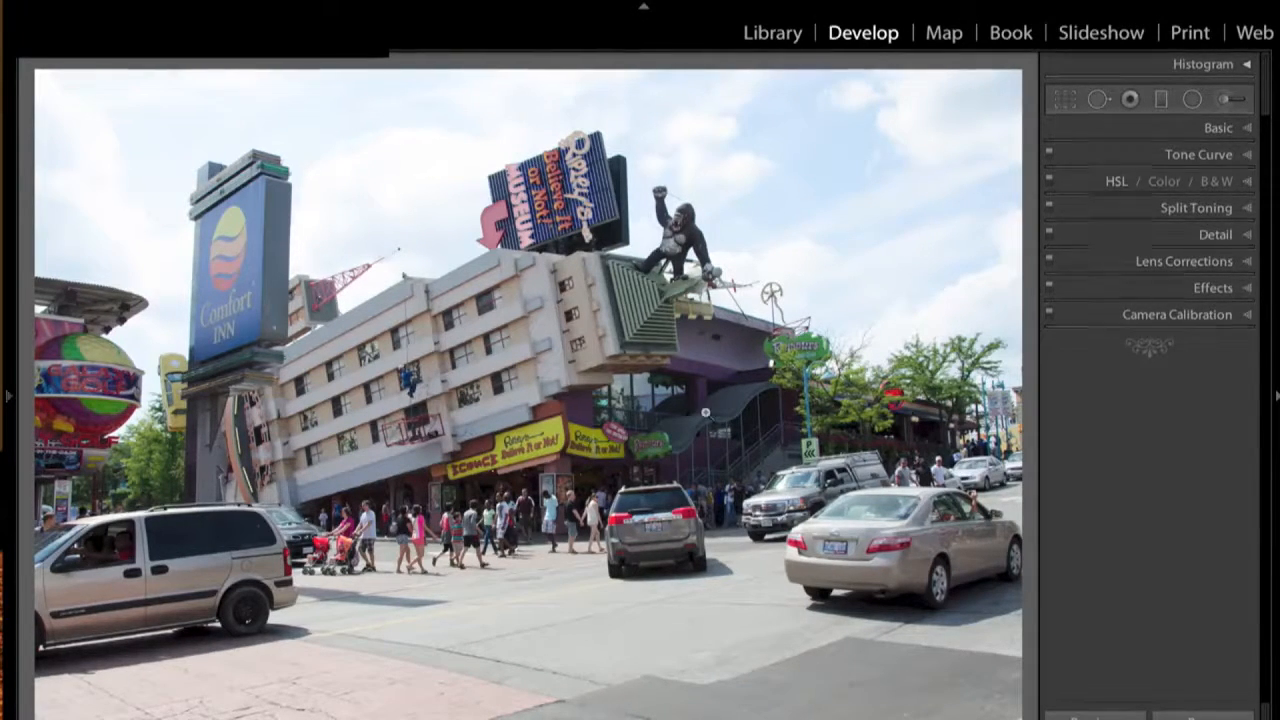
# - Expand the Basic panel in the Develop module's right sidebar
pyautogui.click(1248, 129)
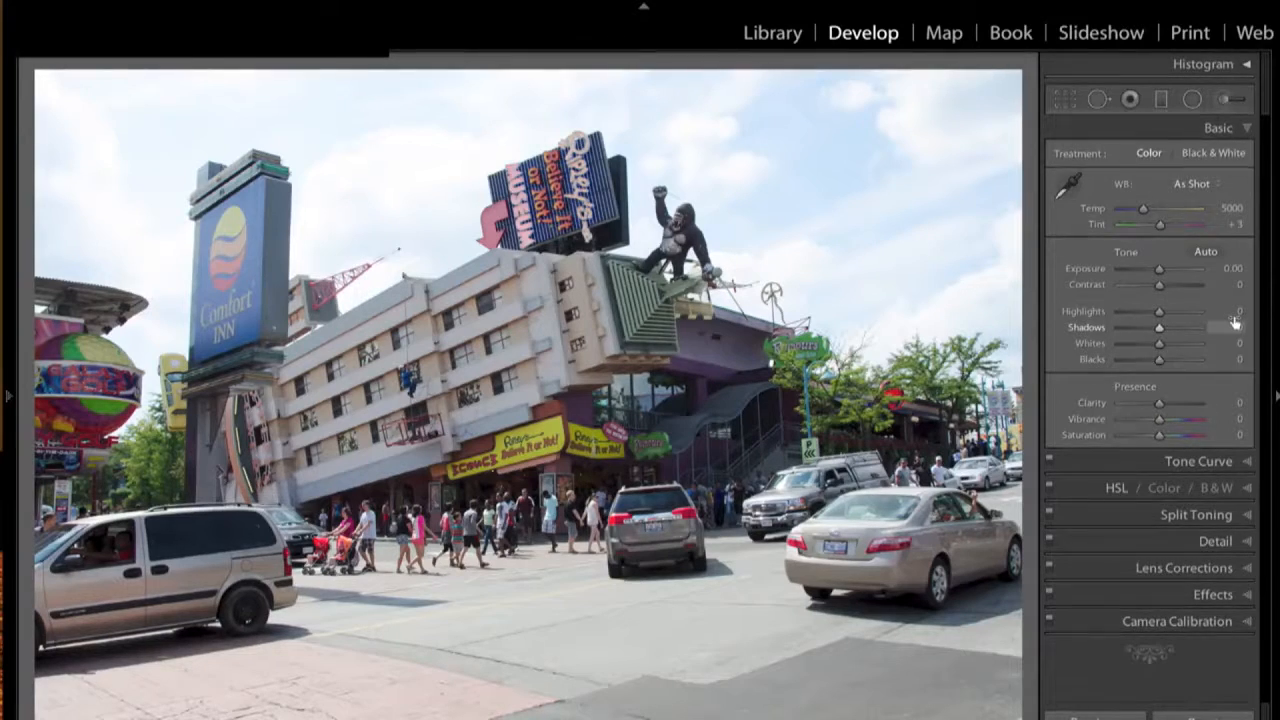
# - Pull the Highlights slider down to -100 to recover sky detail
pyautogui.click(1160, 311)
pyautogui.moveTo(1160, 311); pyautogui.dragTo(1216, 340)
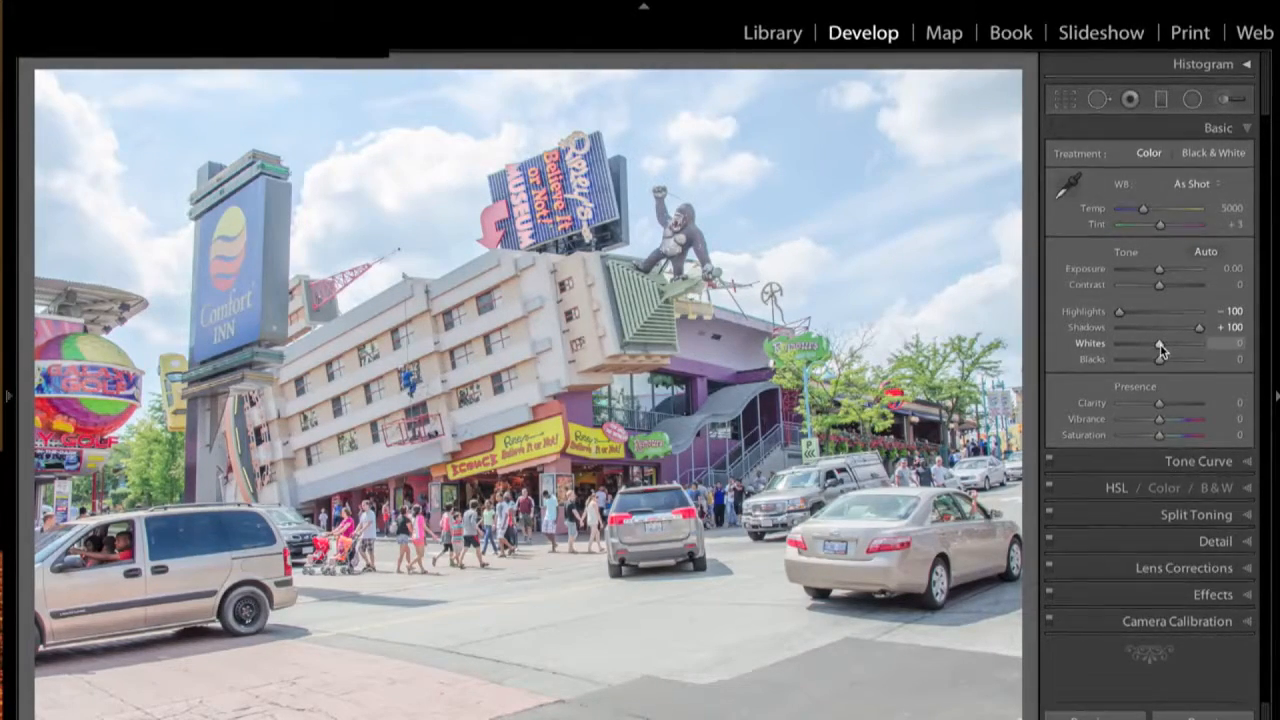
# - Set Whites to +7 and Blacks to -50 using the Alt clipping preview
pyautogui.keyDown('alt'); pyautogui.click(1160, 344); pyautogui.keyUp('alt')
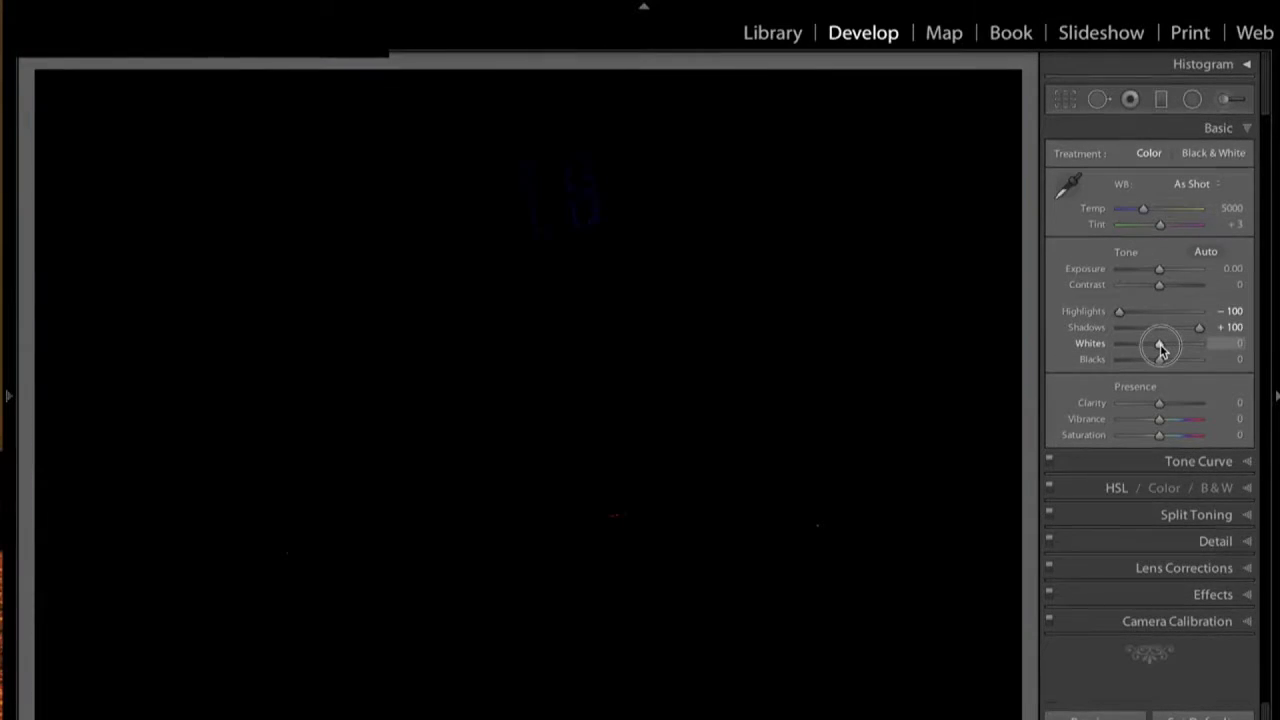
pyautogui.moveTo(1160, 346); pyautogui.dragTo(1161, 348)
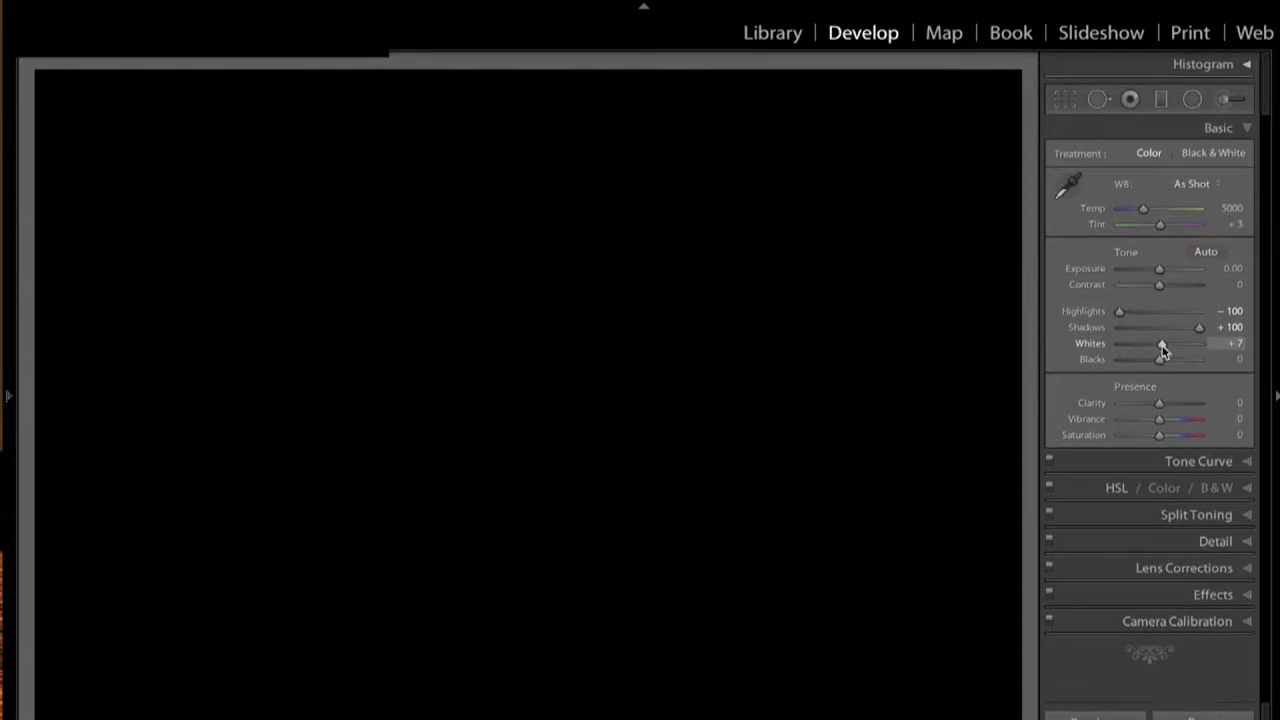
pyautogui.press('alt')
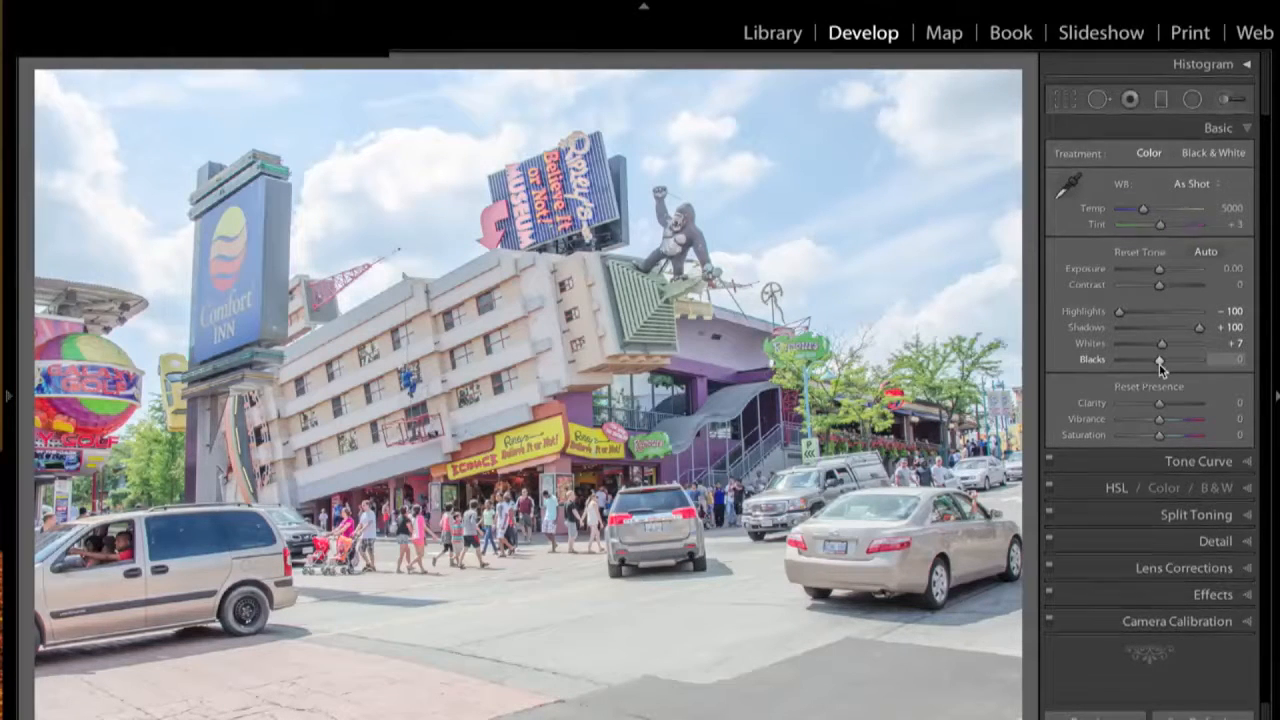
pyautogui.moveTo(1160, 367); pyautogui.dragTo(1140, 369)
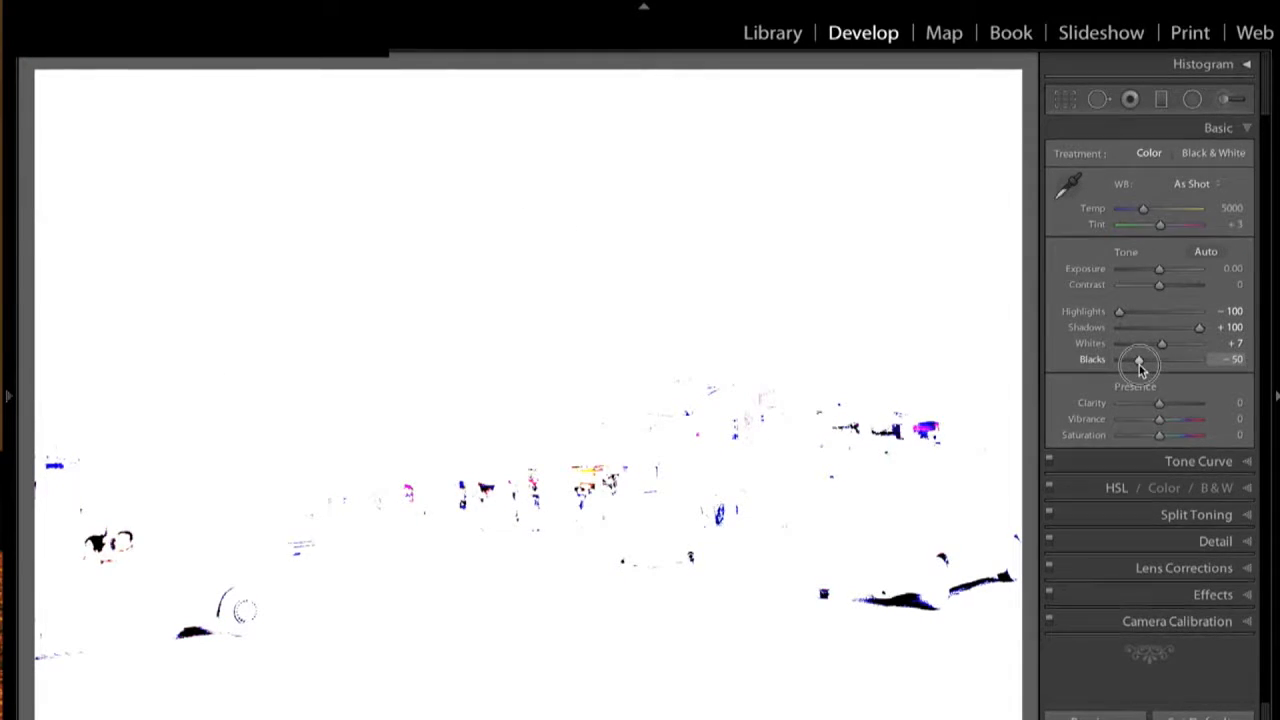
pyautogui.moveTo(1140, 368); pyautogui.dragTo(1140, 368)
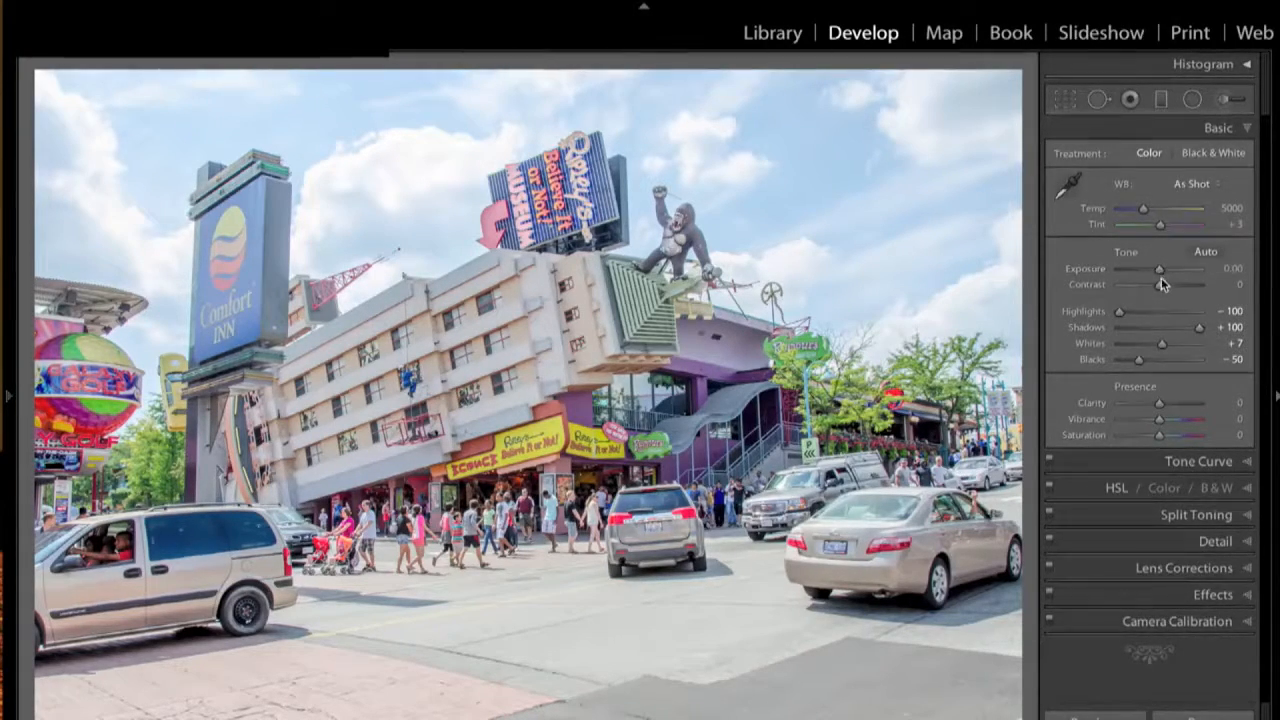
# - In the Basic panel, set Contrast +26, Clarity +100, Vibrance +51 and Saturation +22
pyautogui.moveTo(1161, 285); pyautogui.dragTo(1174, 288)
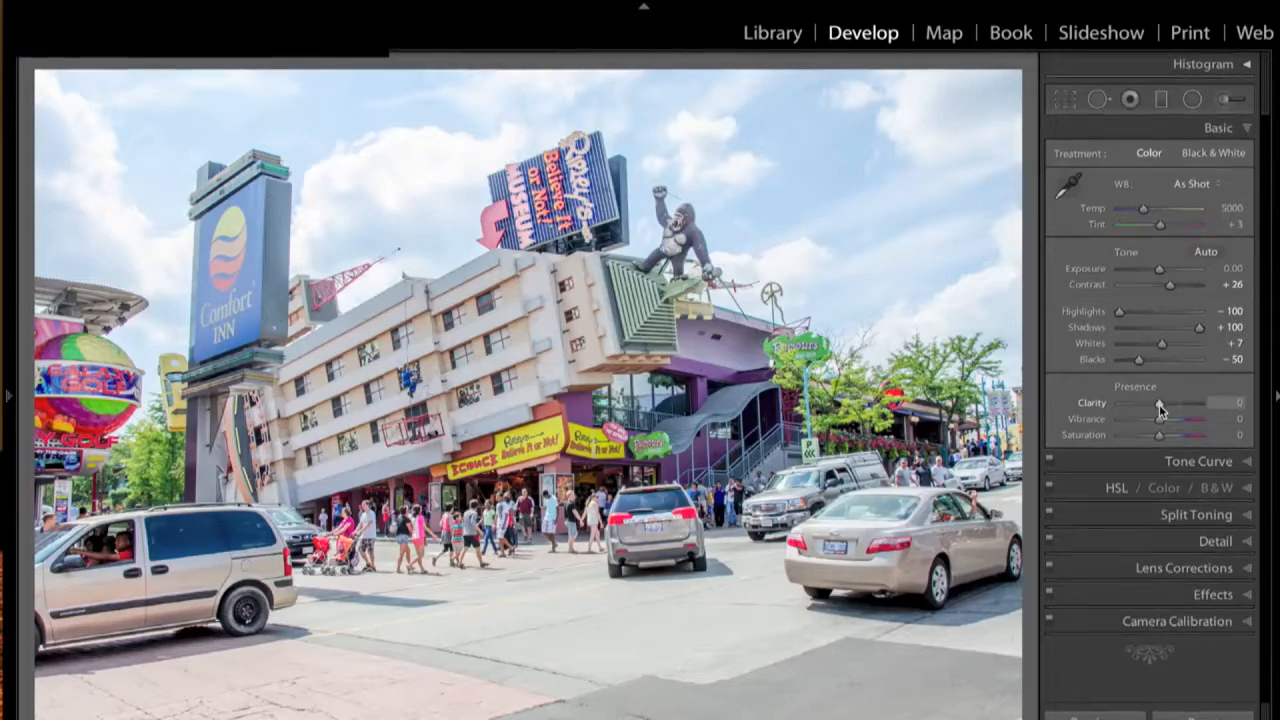
pyautogui.moveTo(1160, 410); pyautogui.dragTo(1240, 409)
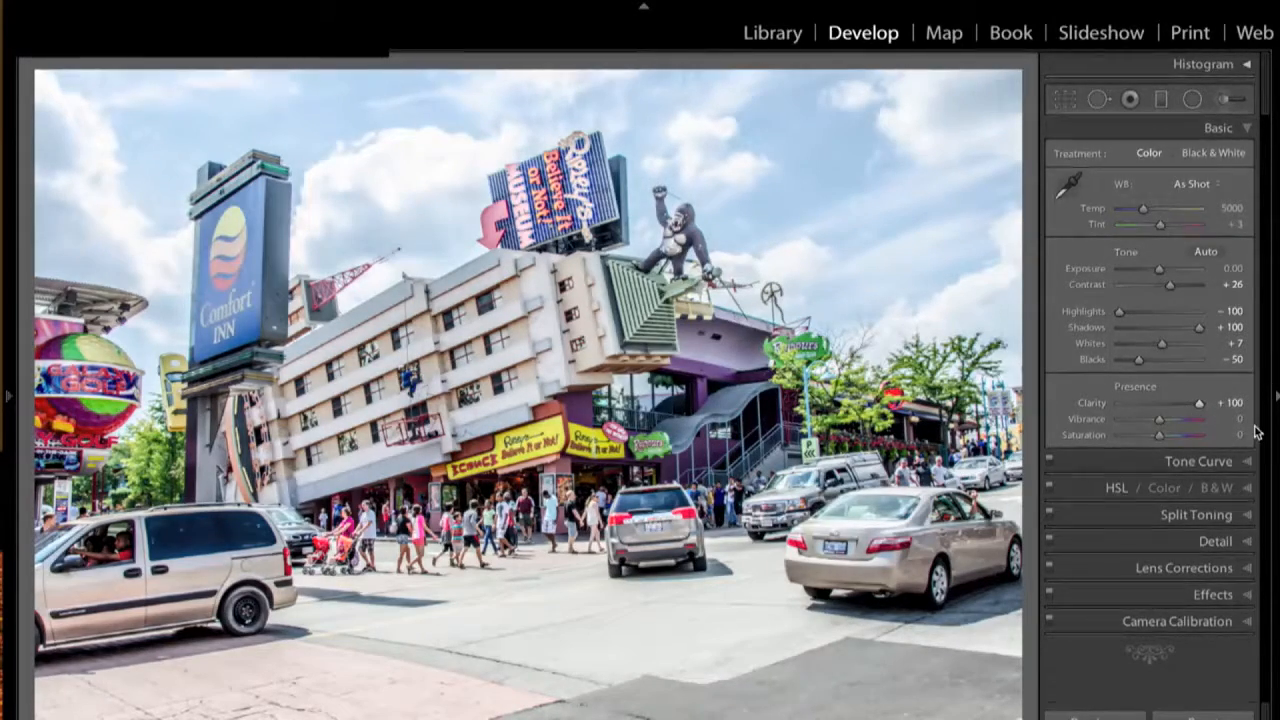
pyautogui.click(1161, 420)
pyautogui.moveTo(1161, 422); pyautogui.dragTo(1183, 424)
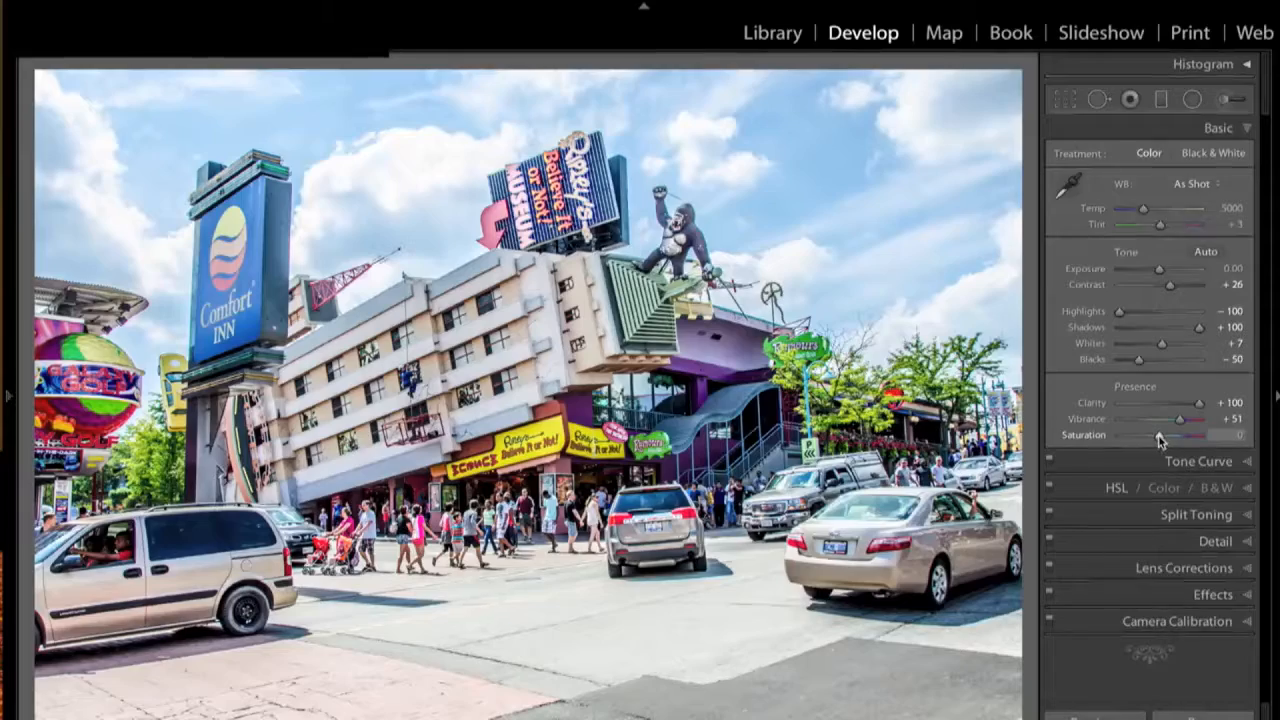
pyautogui.moveTo(1159, 440); pyautogui.dragTo(1170, 437)
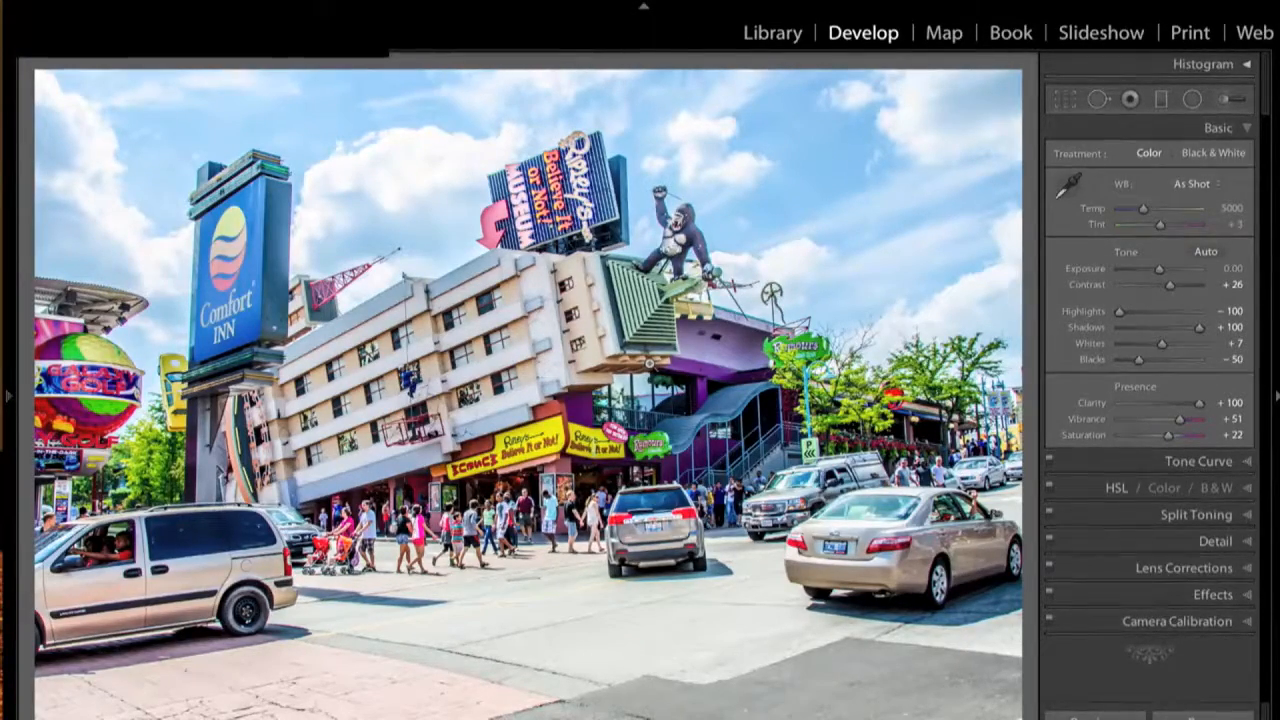
# - Select the Adjustment Brush, reset its effects, then set Clarity 100, Saturation 22 and Feather 0
pyautogui.click(1227, 100)
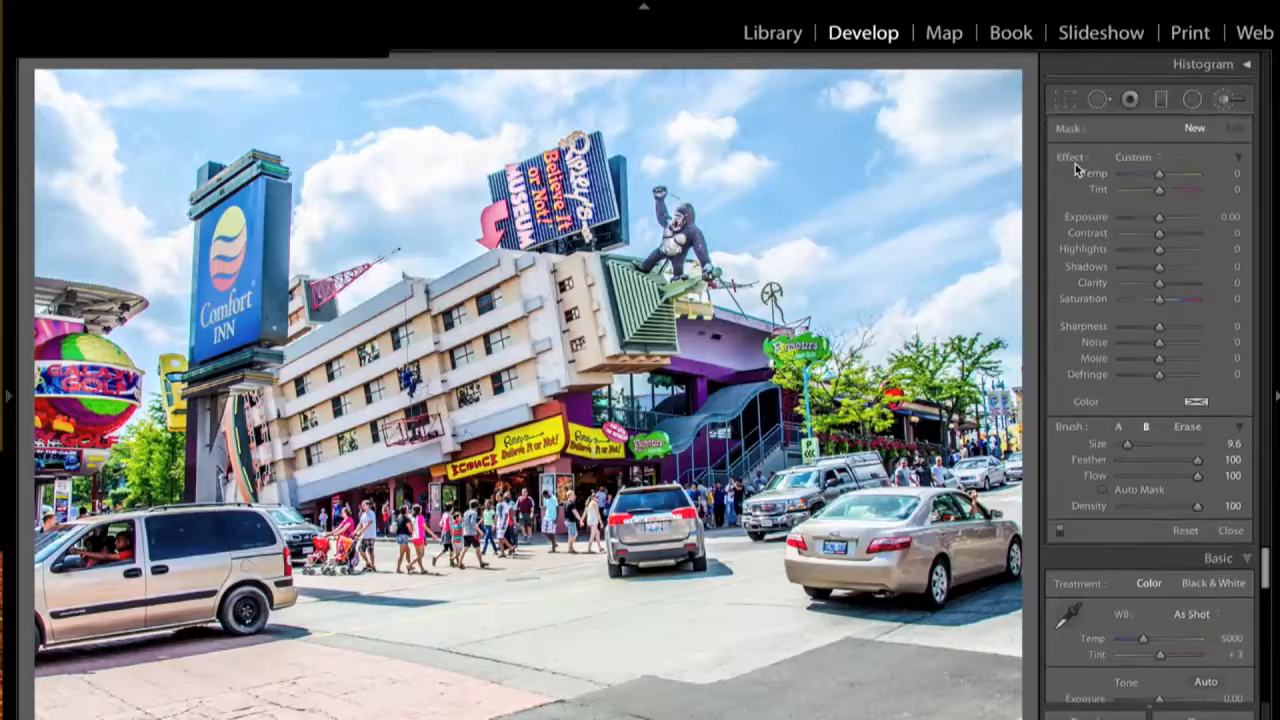
pyautogui.press('alt')
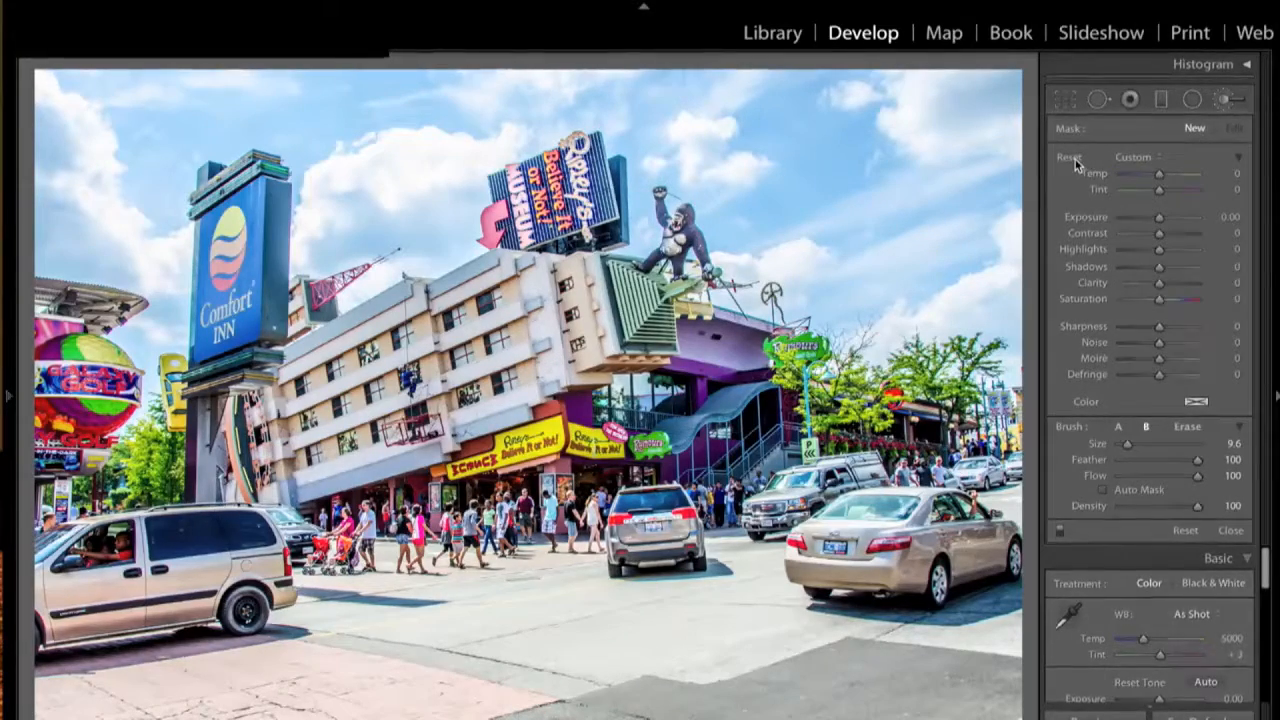
pyautogui.keyDown('alt'); pyautogui.click(1074, 158); pyautogui.keyUp('alt')
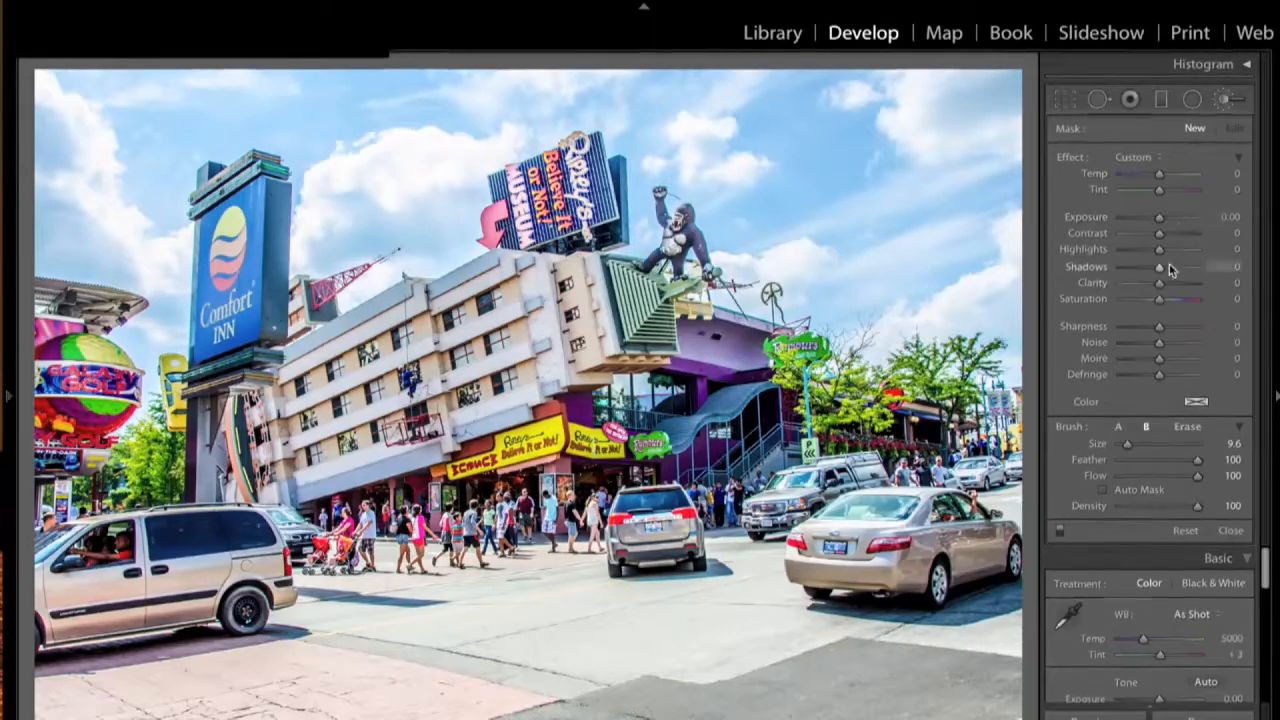
pyautogui.moveTo(1160, 287); pyautogui.dragTo(1213, 290)
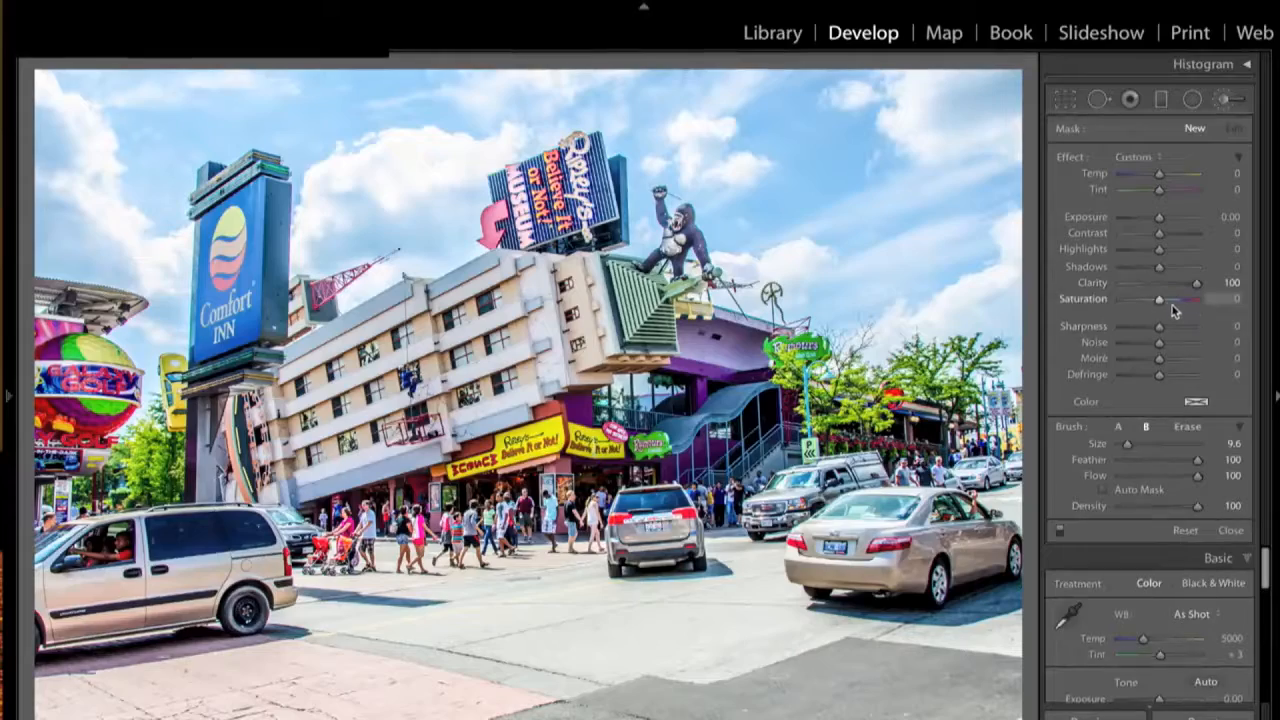
pyautogui.moveTo(1160, 303); pyautogui.dragTo(1168, 304)
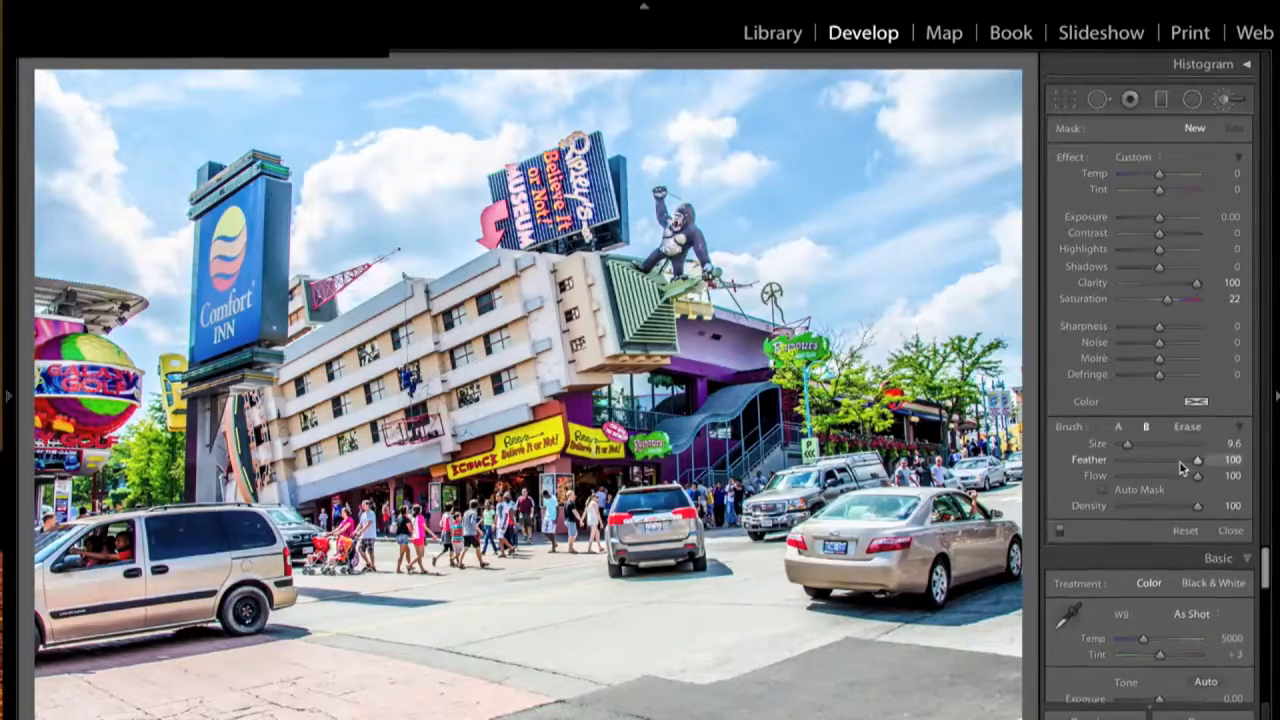
pyautogui.moveTo(1198, 465); pyautogui.dragTo(1100, 463)
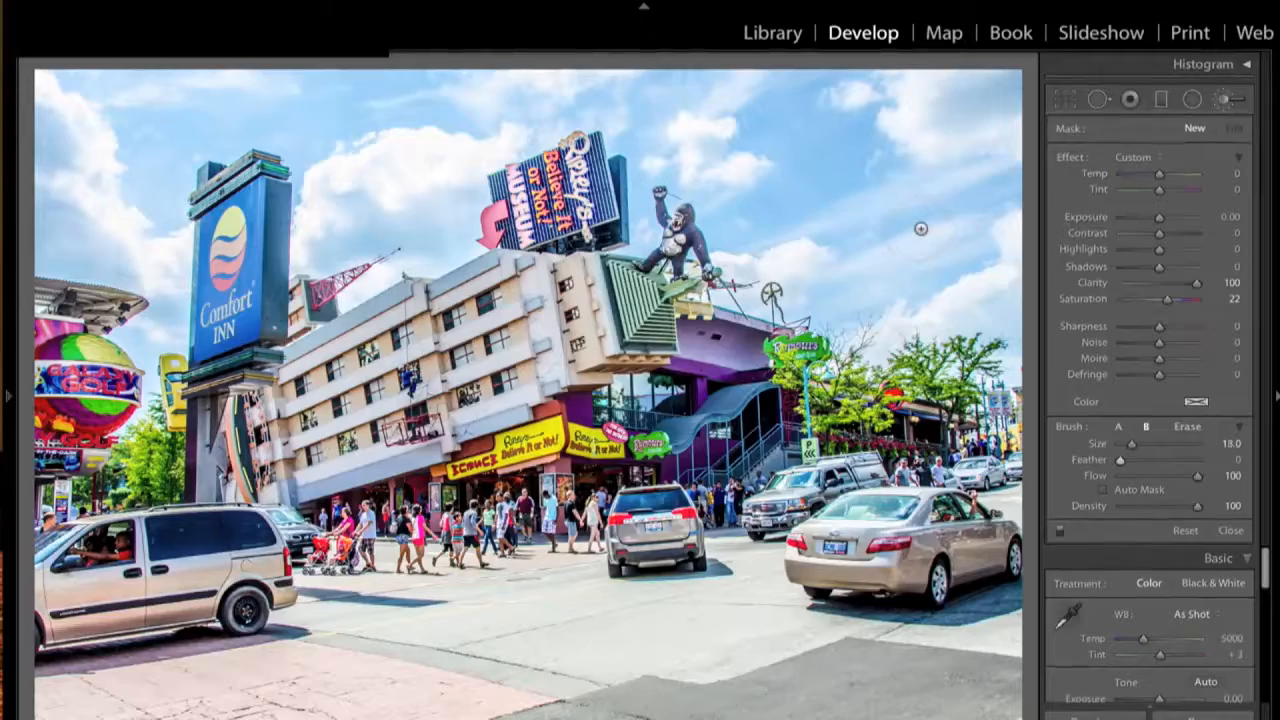
# - Enlarge the brush to 66, add Sharpness 10, and paint the effect across the sky
pyautogui.scroll(12, 920, 228)
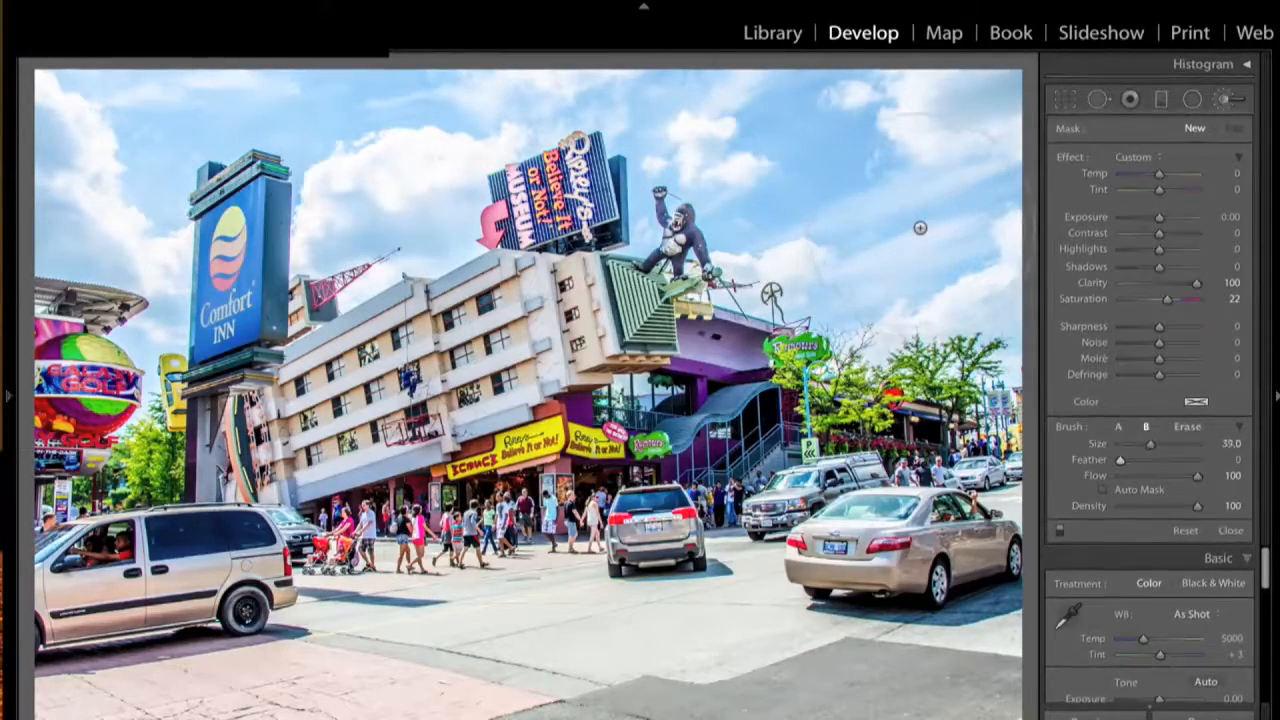
pyautogui.scroll(10, 922, 230)
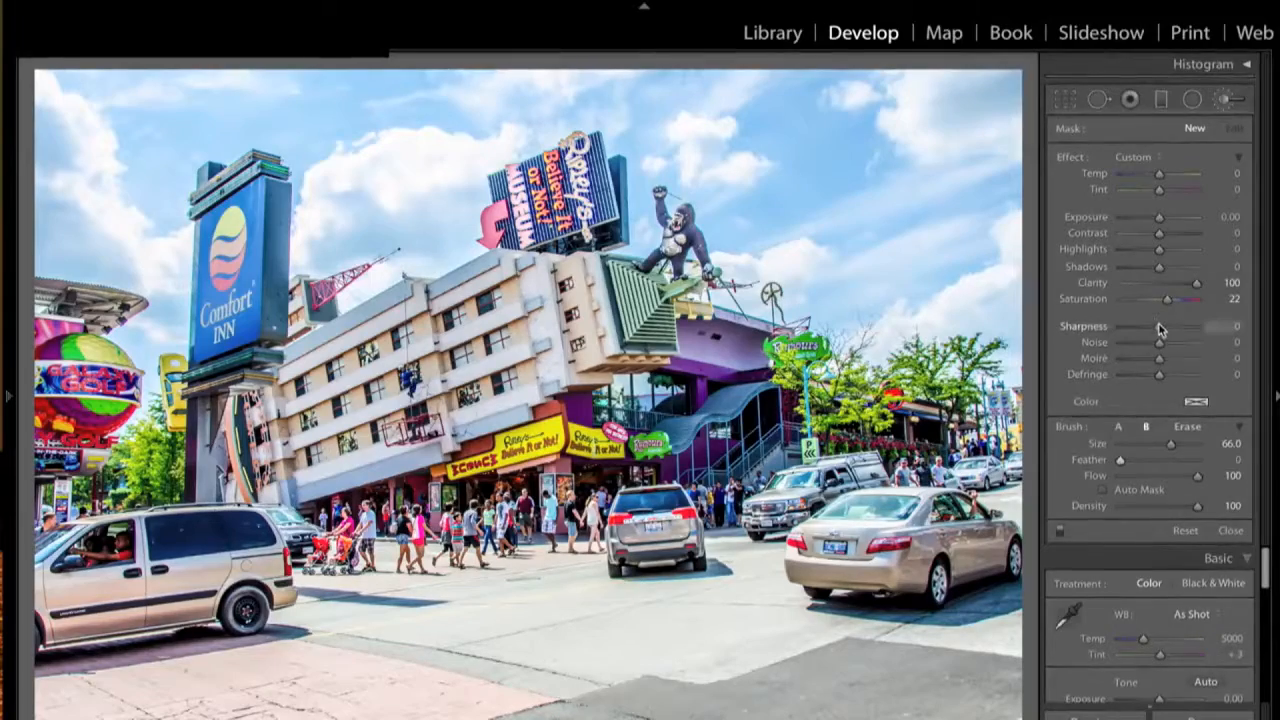
pyautogui.moveTo(1160, 333); pyautogui.dragTo(1163, 331)
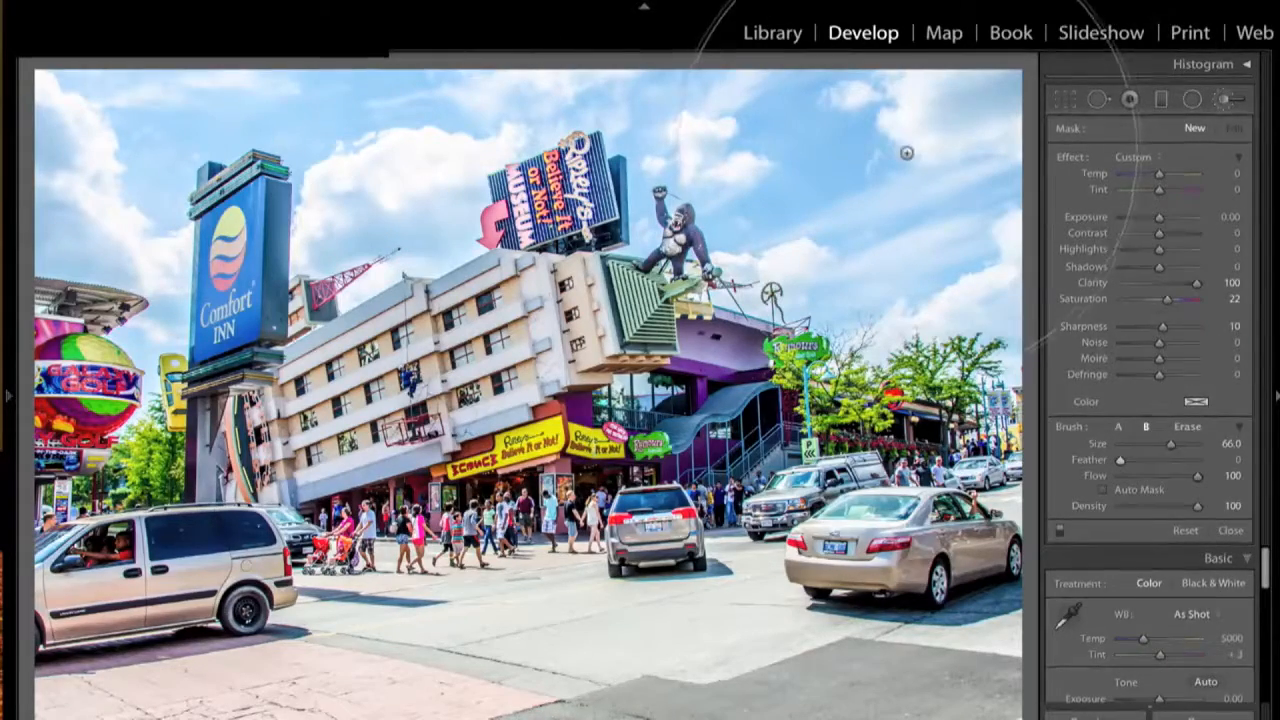
pyautogui.moveTo(904, 169)
pyautogui.mouseDown()
pyautogui.moveTo(657, 170)
pyautogui.moveTo(460, 217)
pyautogui.moveTo(222, 197)
pyautogui.moveTo(480, 215)
pyautogui.moveTo(246, 254)
pyautogui.moveTo(413, 395)
pyautogui.moveTo(843, 385)
pyautogui.moveTo(965, 440)
pyautogui.moveTo(945, 530)
pyautogui.moveTo(750, 555)
pyautogui.moveTo(2, 586)
pyautogui.moveTo(180, 620)
pyautogui.moveTo(862, 584)
pyautogui.moveTo(842, 557)
pyautogui.moveTo(412, 370)
pyautogui.moveTo(235, 115)
pyautogui.moveTo(708, 297)
pyautogui.moveTo(810, 265)
pyautogui.mouseUp()
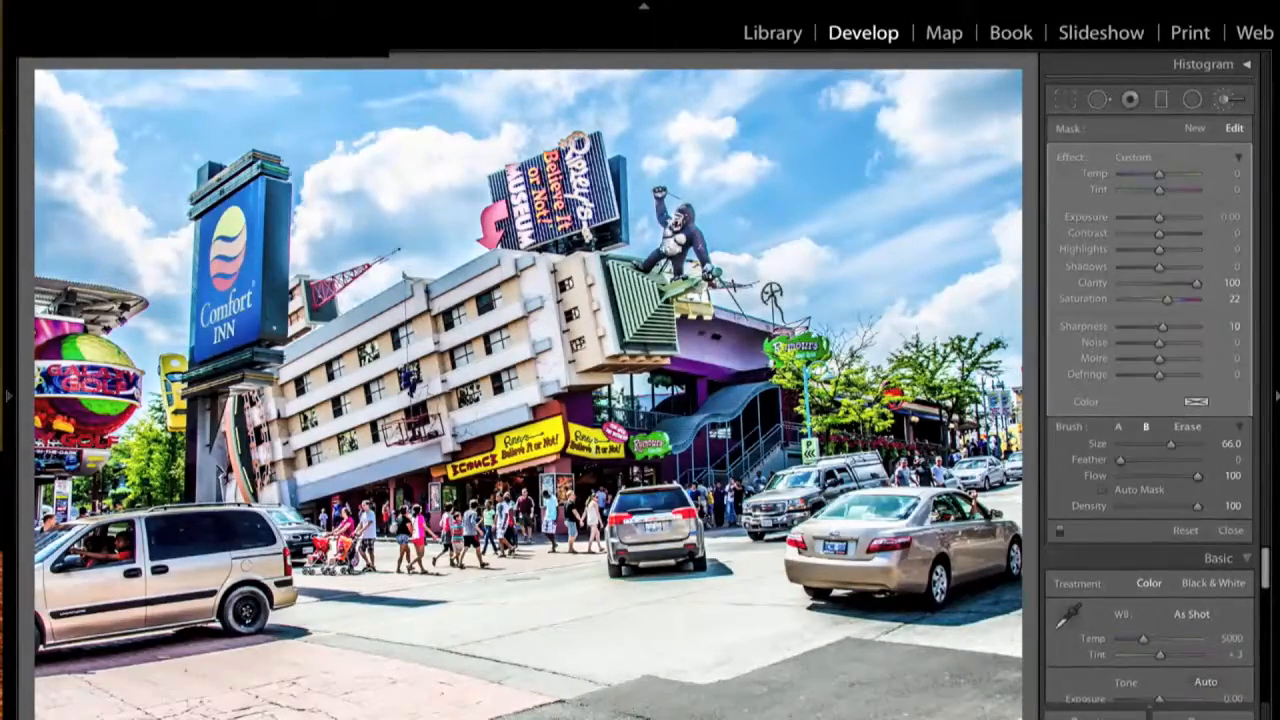
# - Show the painted area as a red mask overlay, then hide it again
pyautogui.press('o')
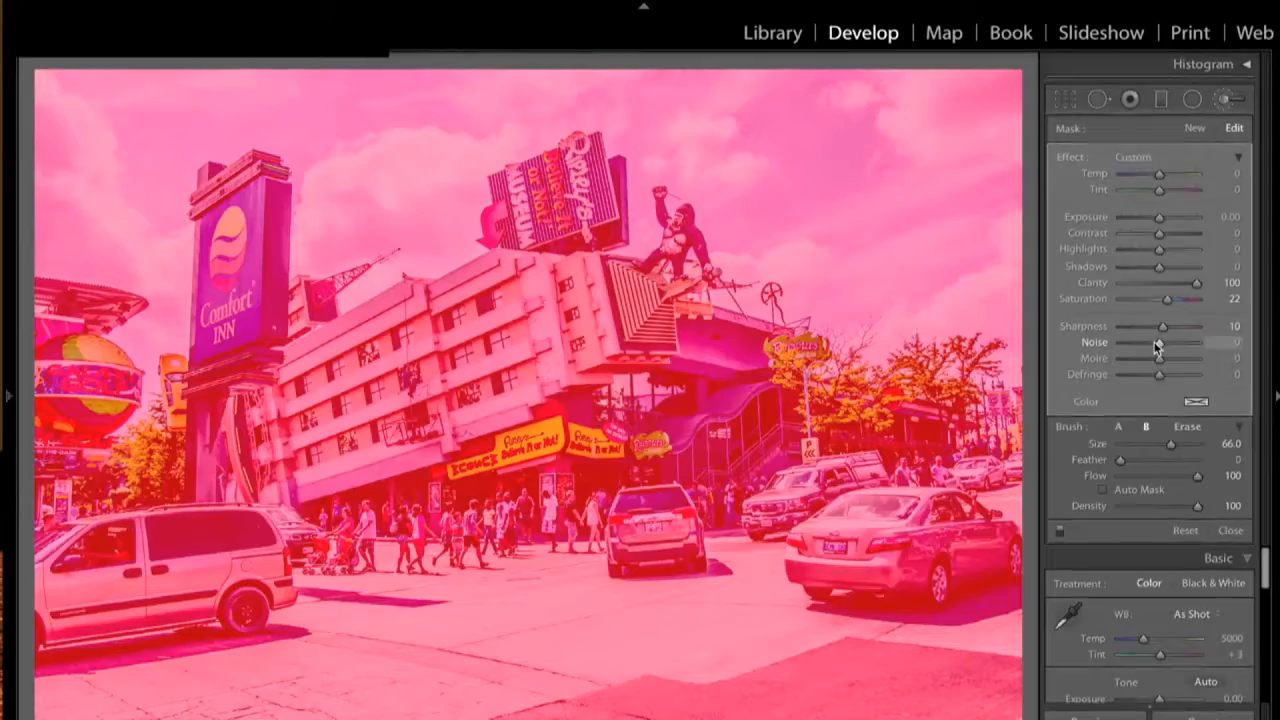
pyautogui.press('o')
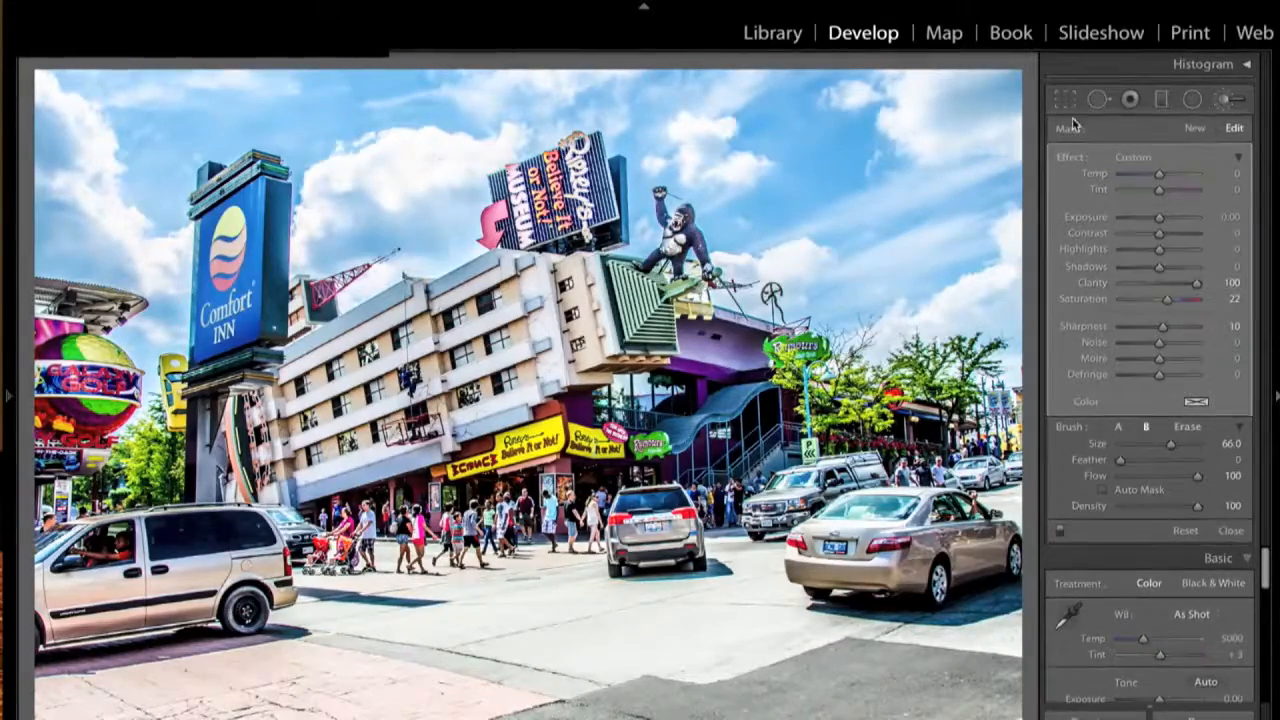
# - Place a new Clarity 100 / Saturation 22 brush pin, checking its overlay in several colours
pyautogui.click(1199, 133)
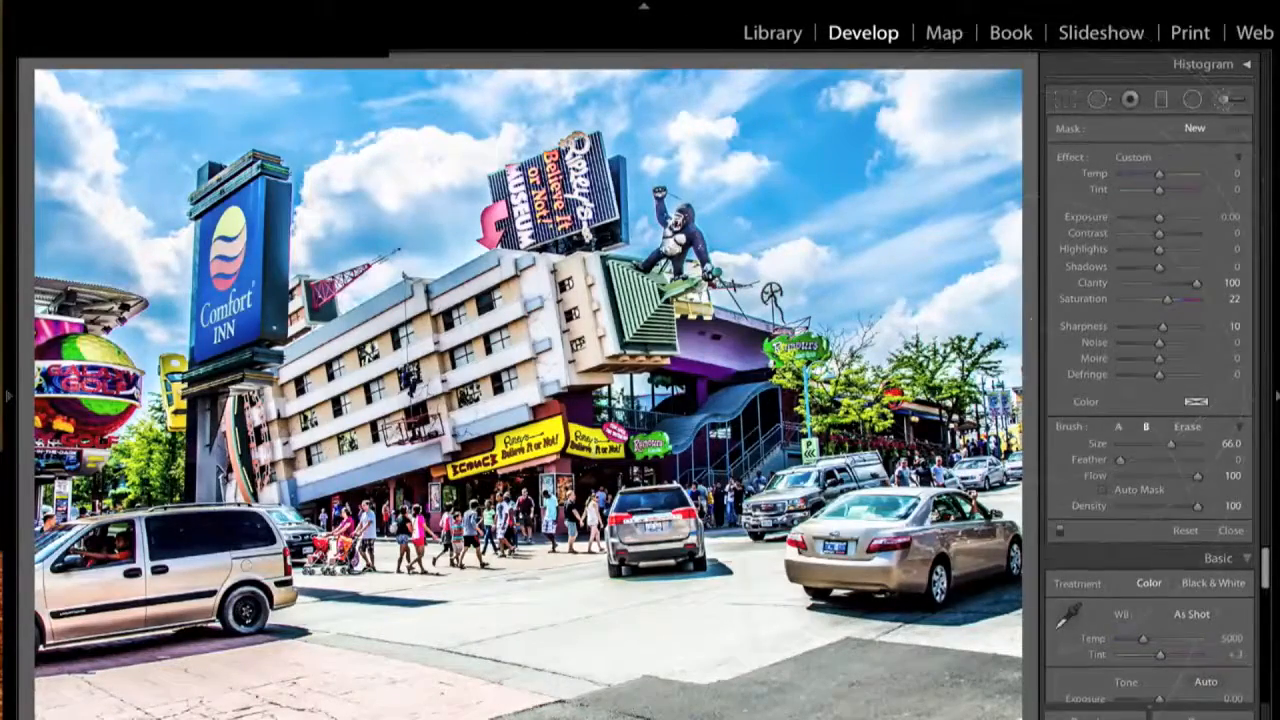
pyautogui.click(787, 366)
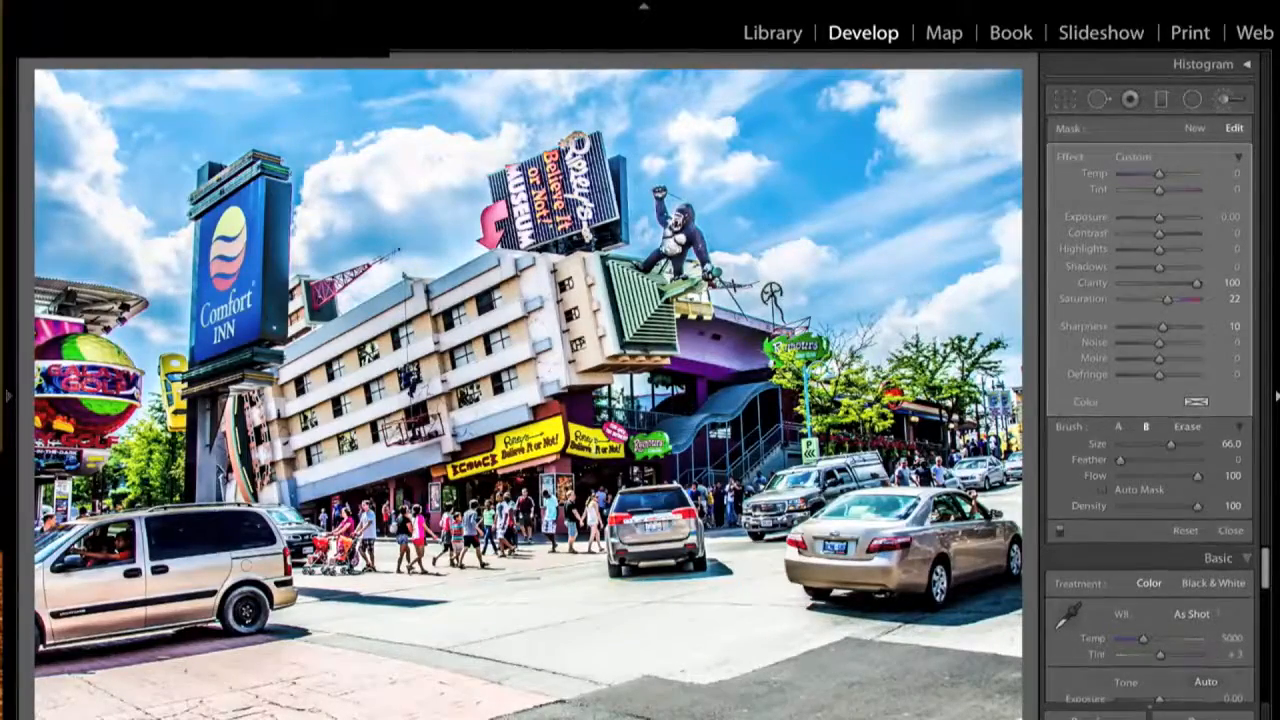
pyautogui.press('o')
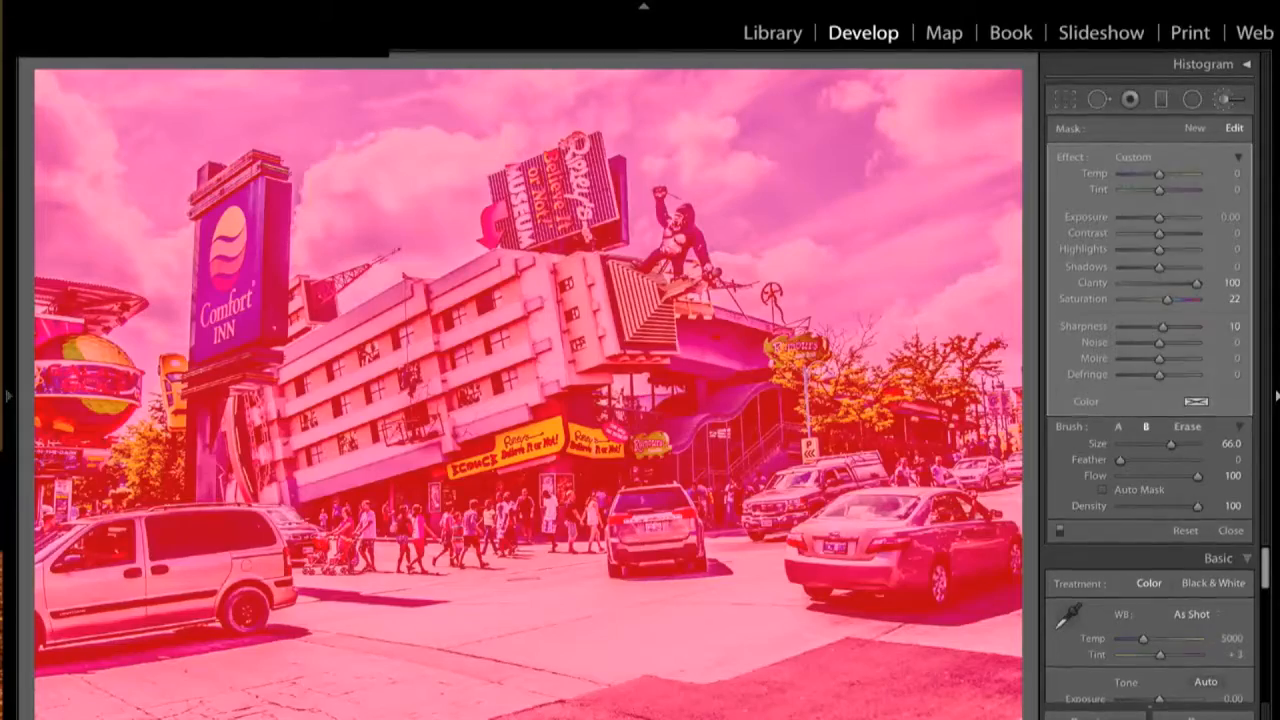
pyautogui.press('o')
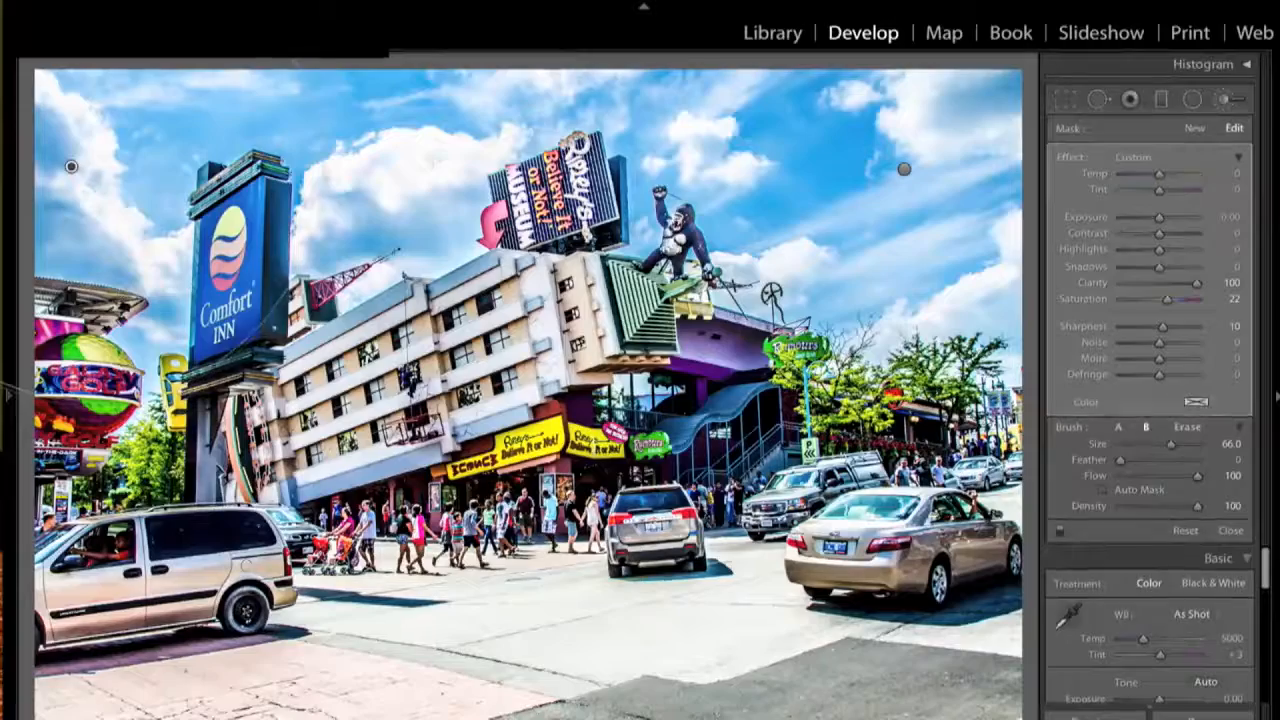
pyautogui.moveTo(72, 167)
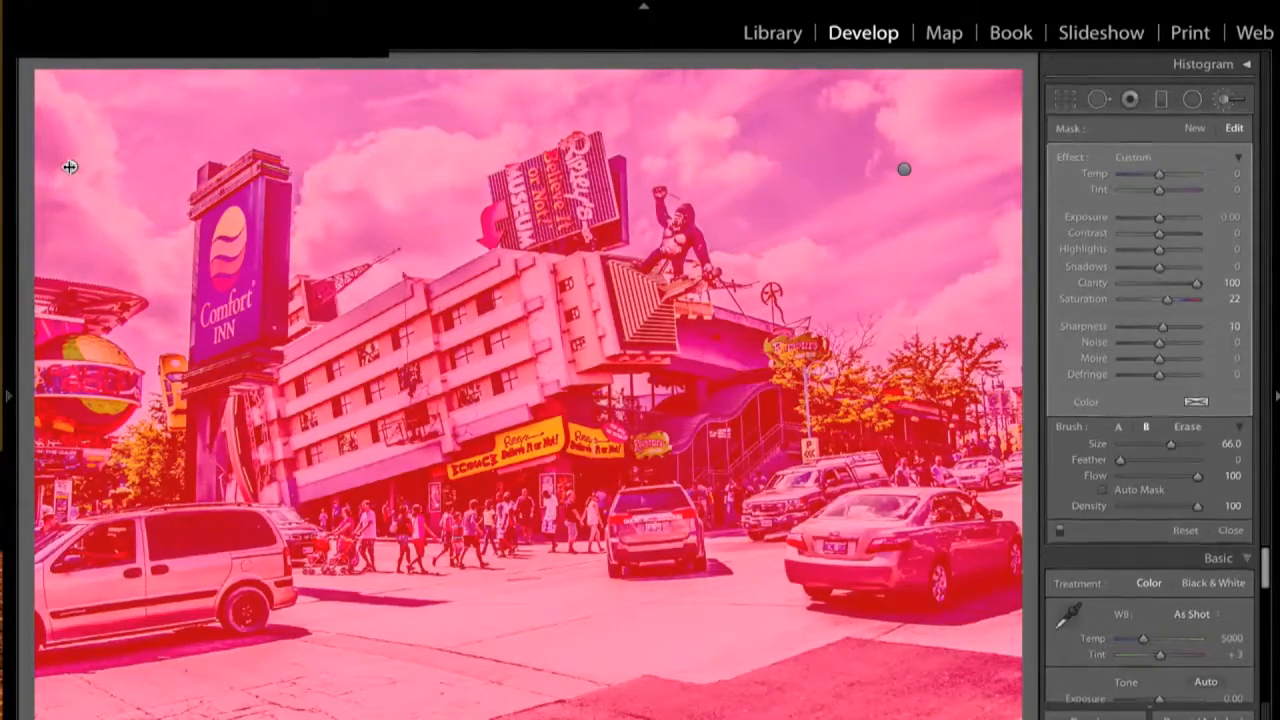
pyautogui.hotkey('shift', 'o')
pyautogui.press('o')
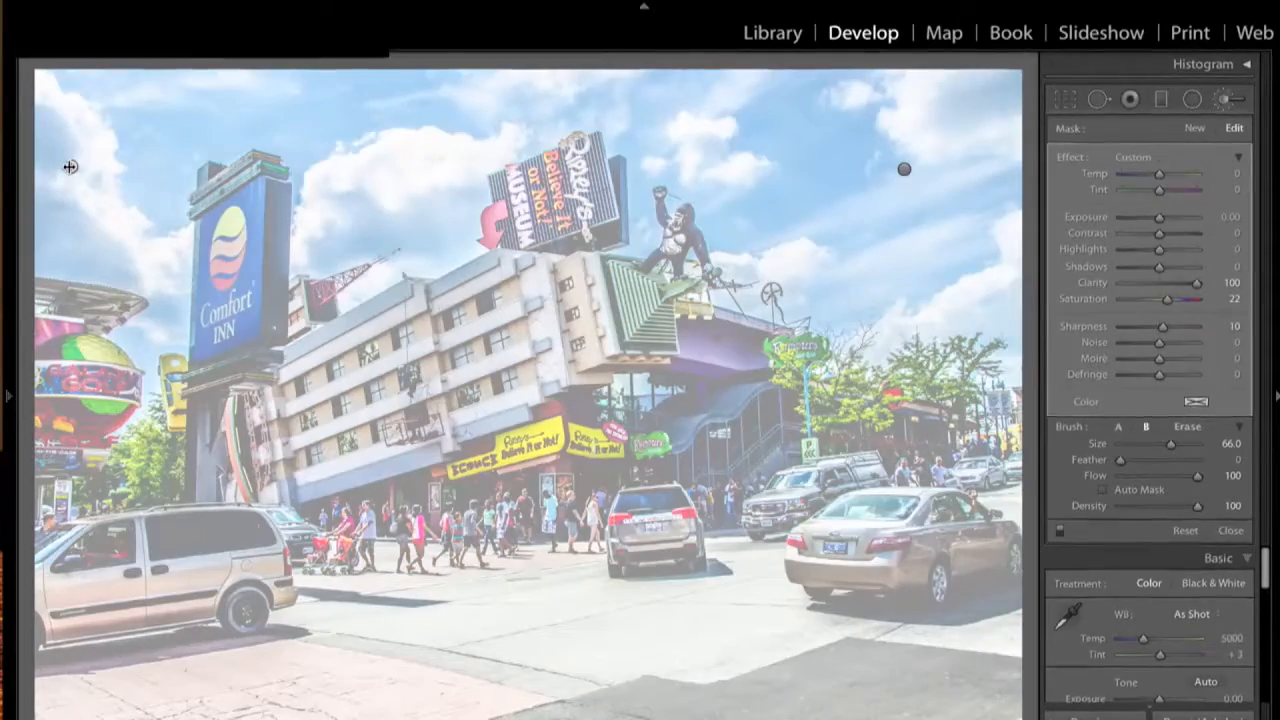
pyautogui.press('o')
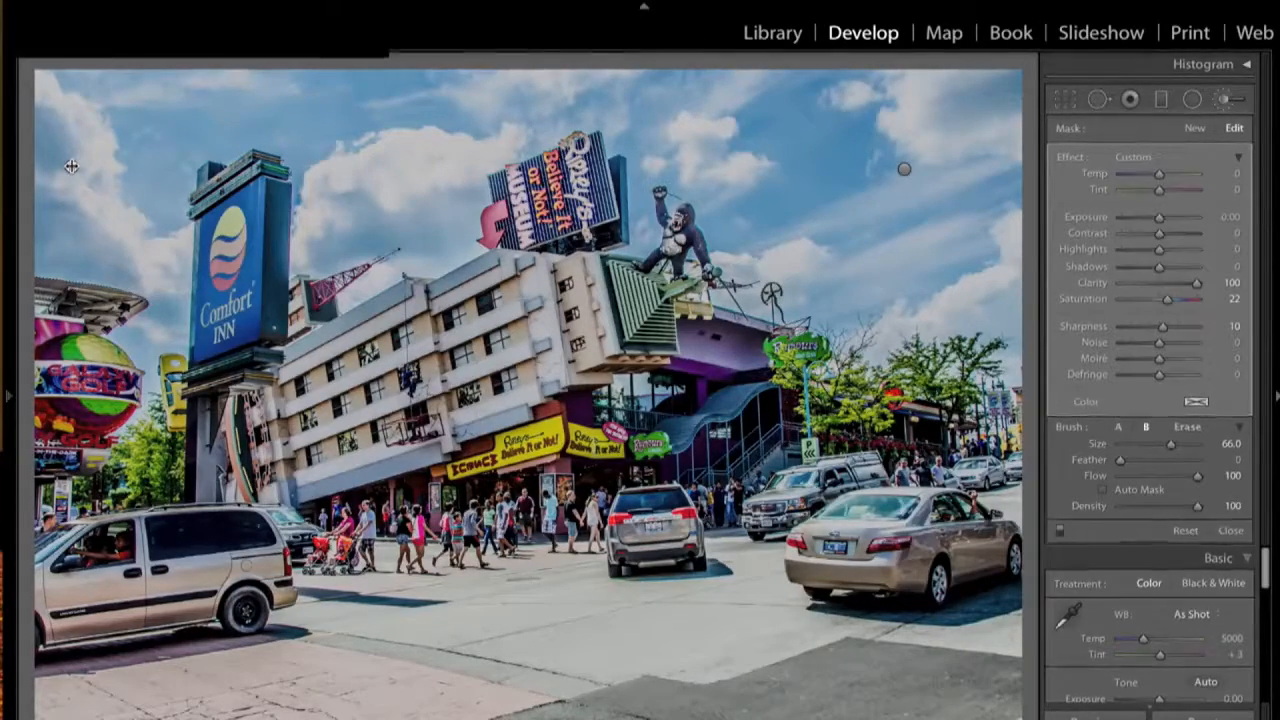
# - Duplicate the left brush mask pin and check the duplicate's overlay through several colours
pyautogui.rightClick(71, 167)
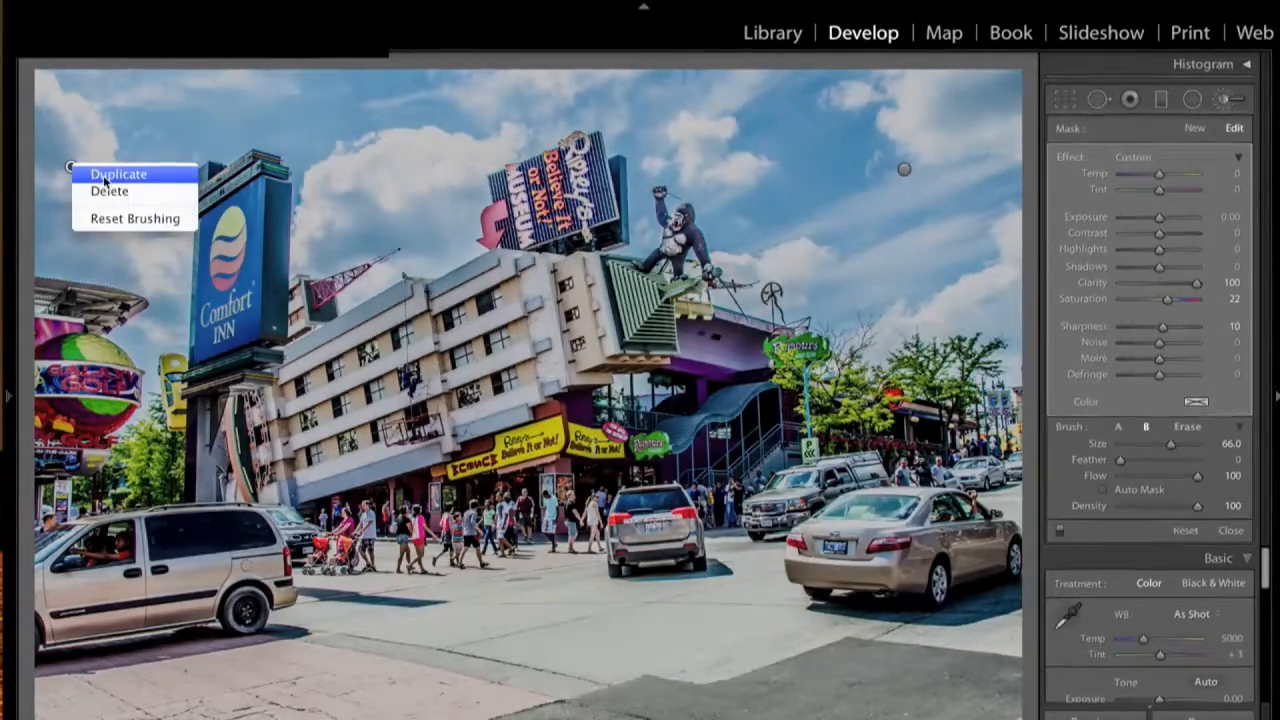
pyautogui.click(112, 176)
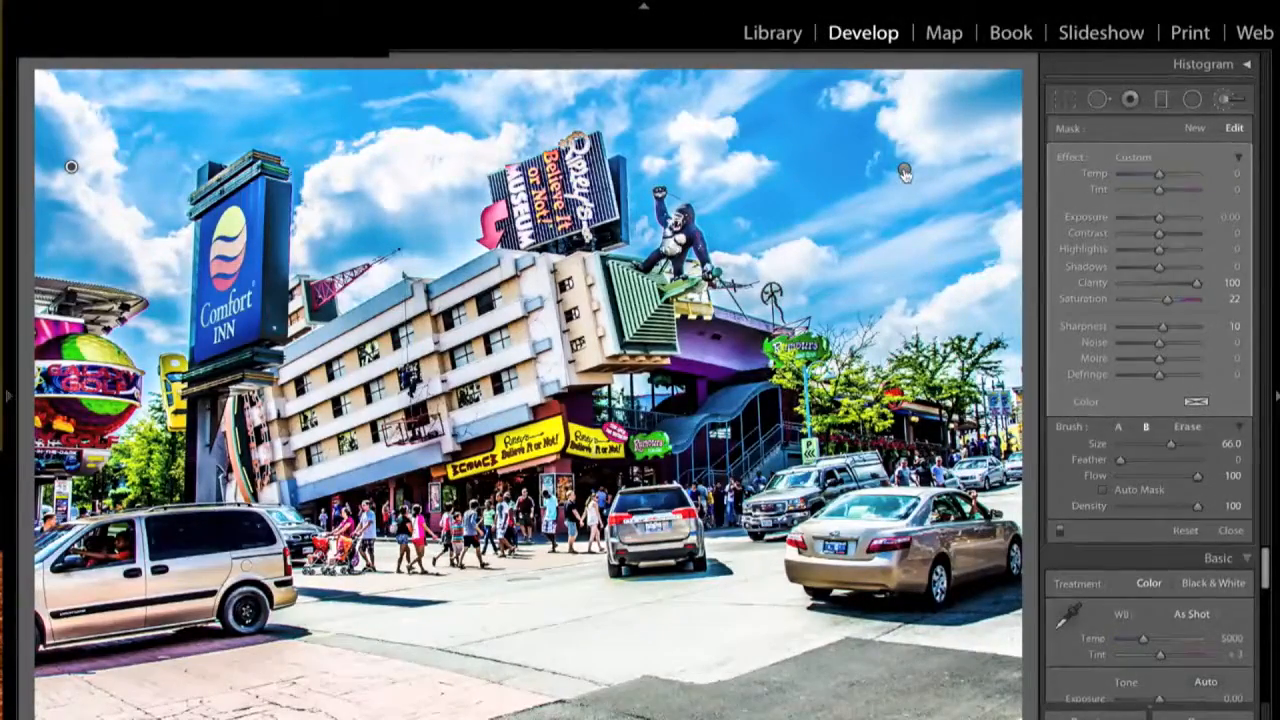
pyautogui.moveTo(905, 173)
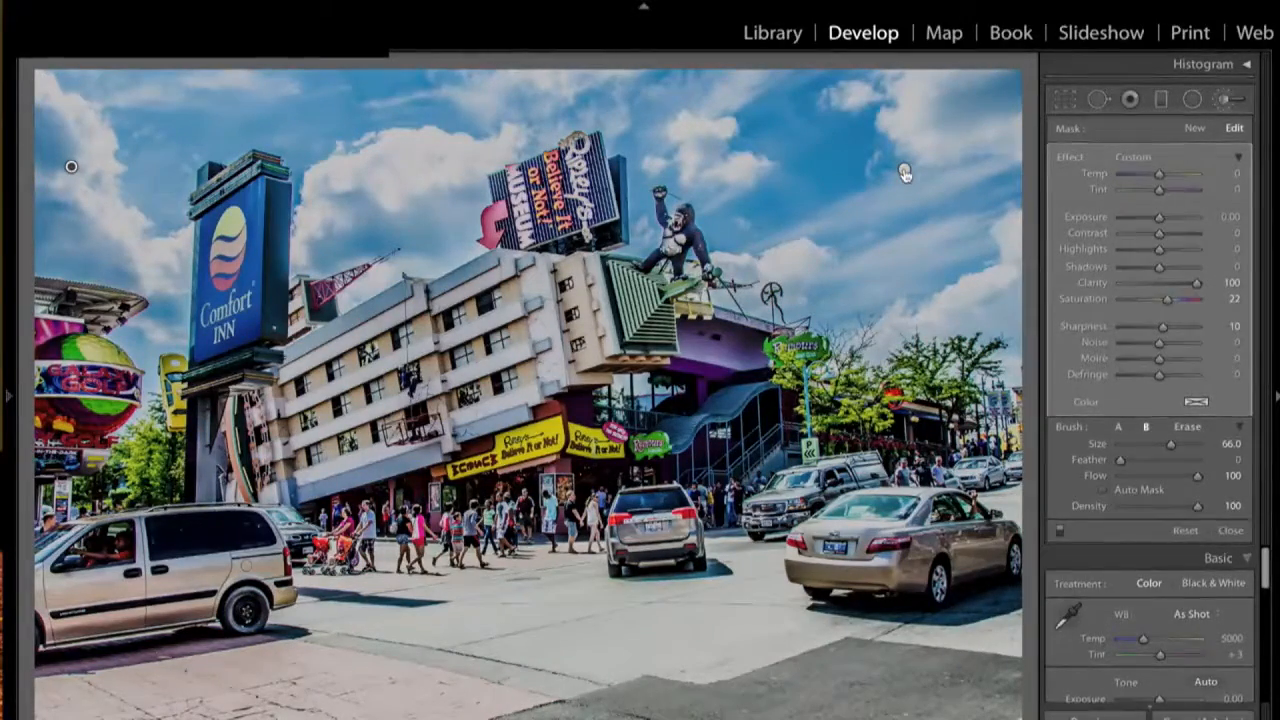
pyautogui.press('o')
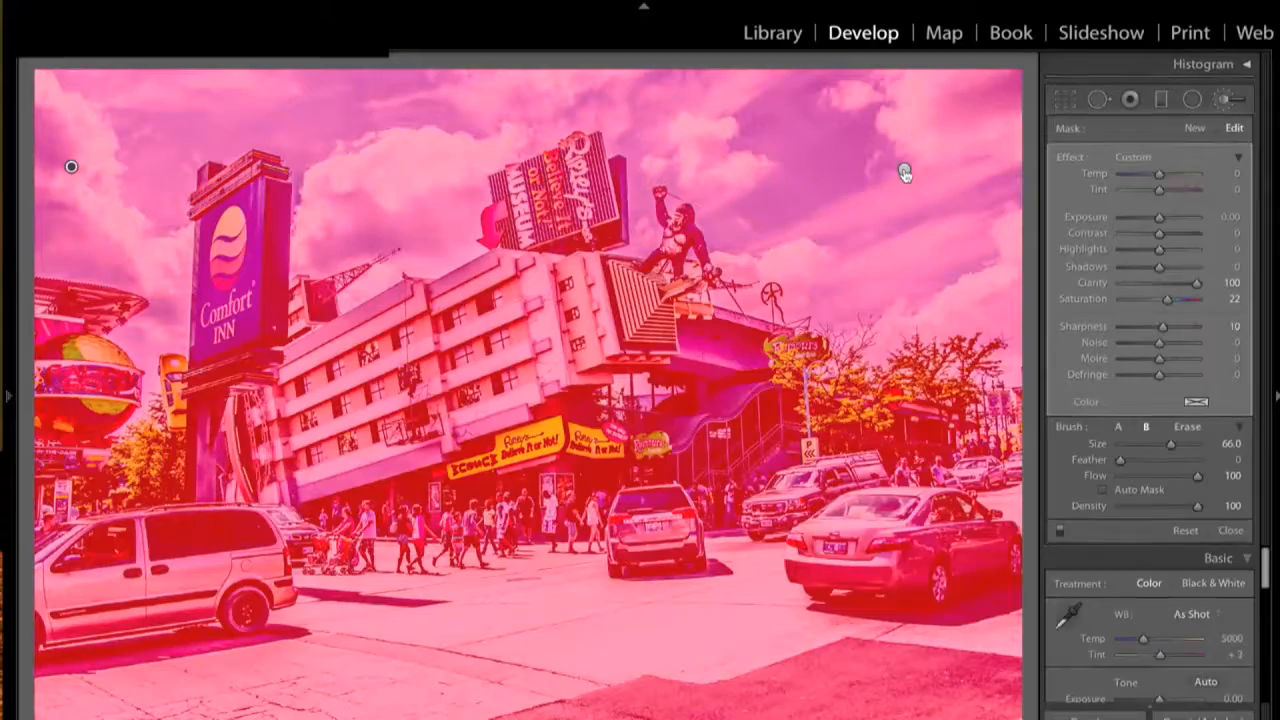
pyautogui.hotkey('shift', 'o')
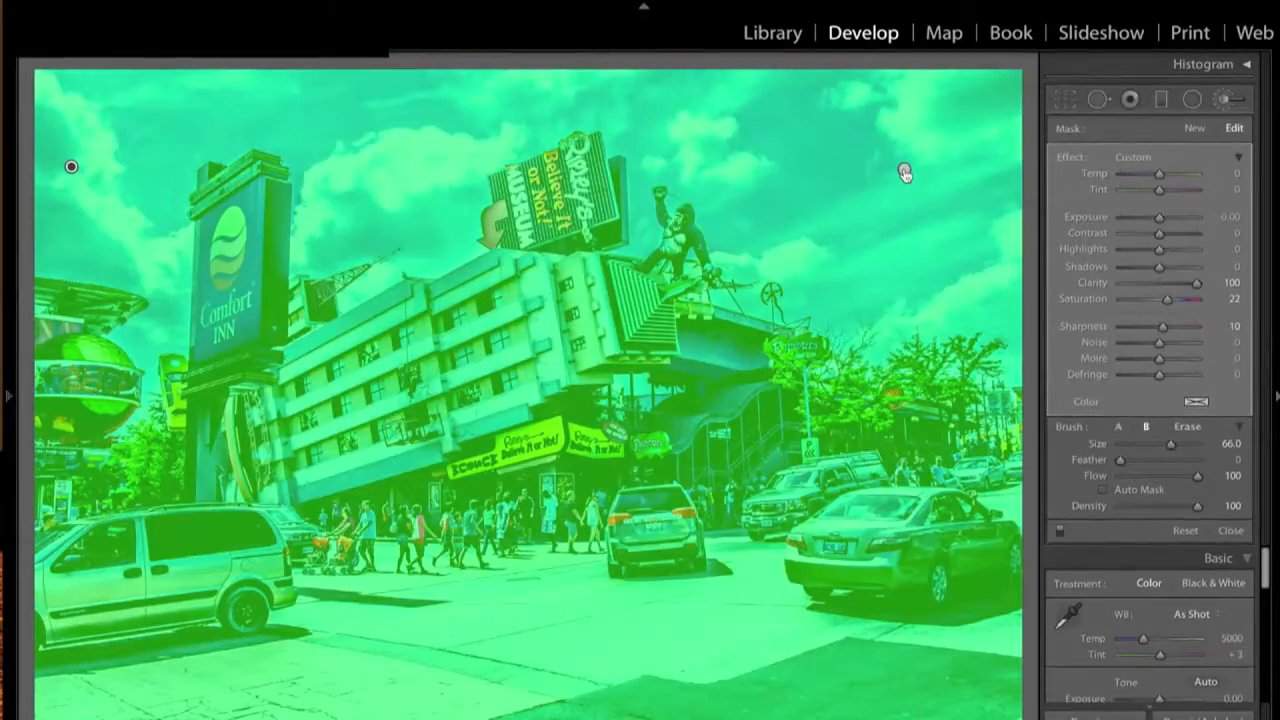
pyautogui.press('o')
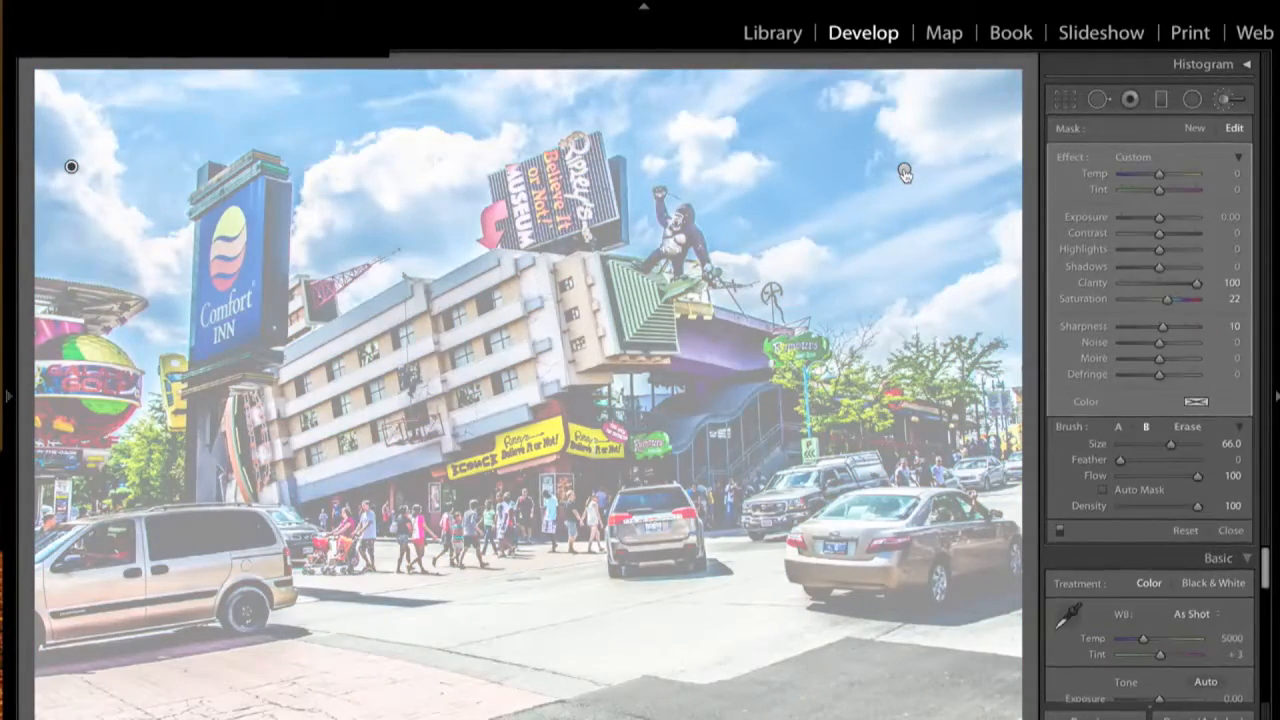
pyautogui.press('o')
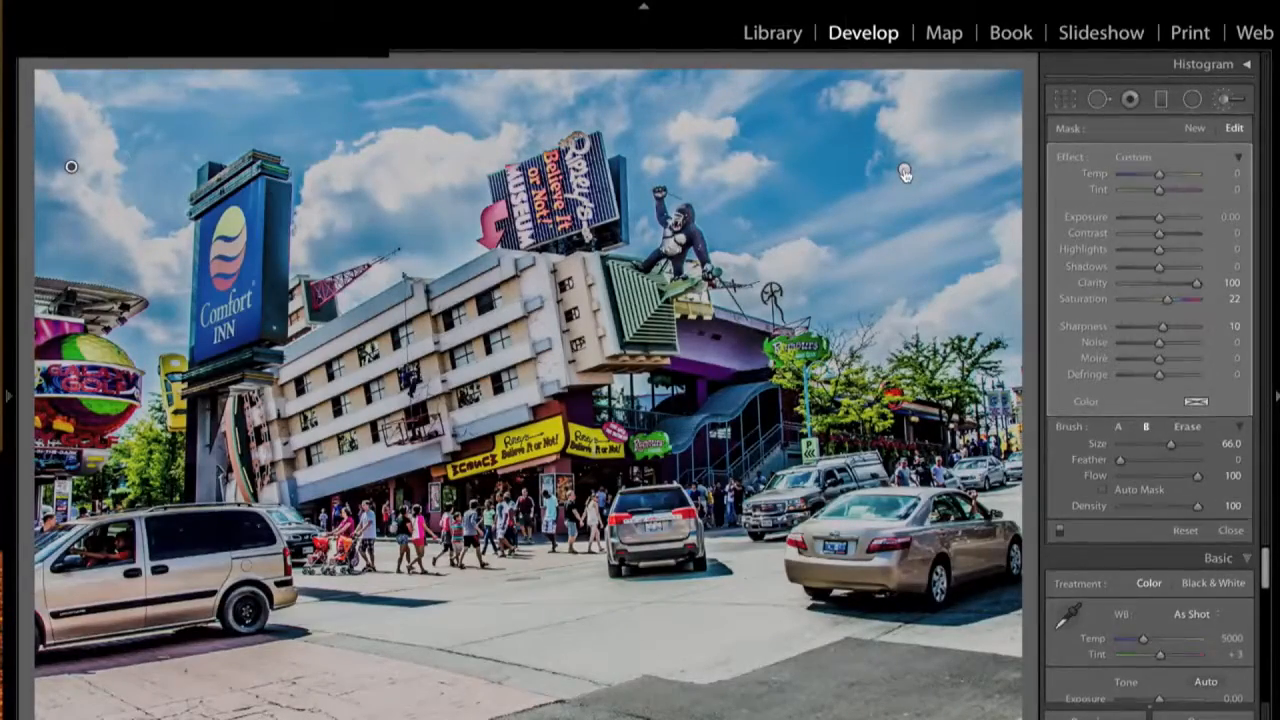
pyautogui.press('o')
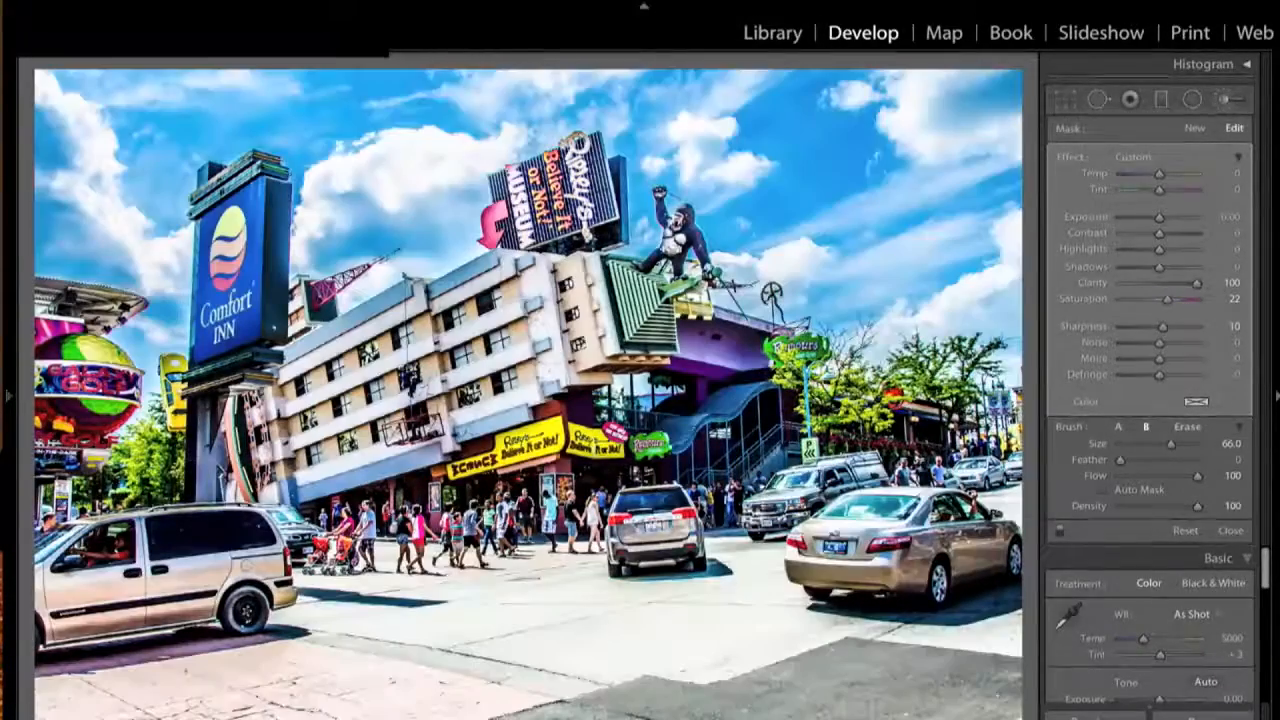
pyautogui.click(405, 0)
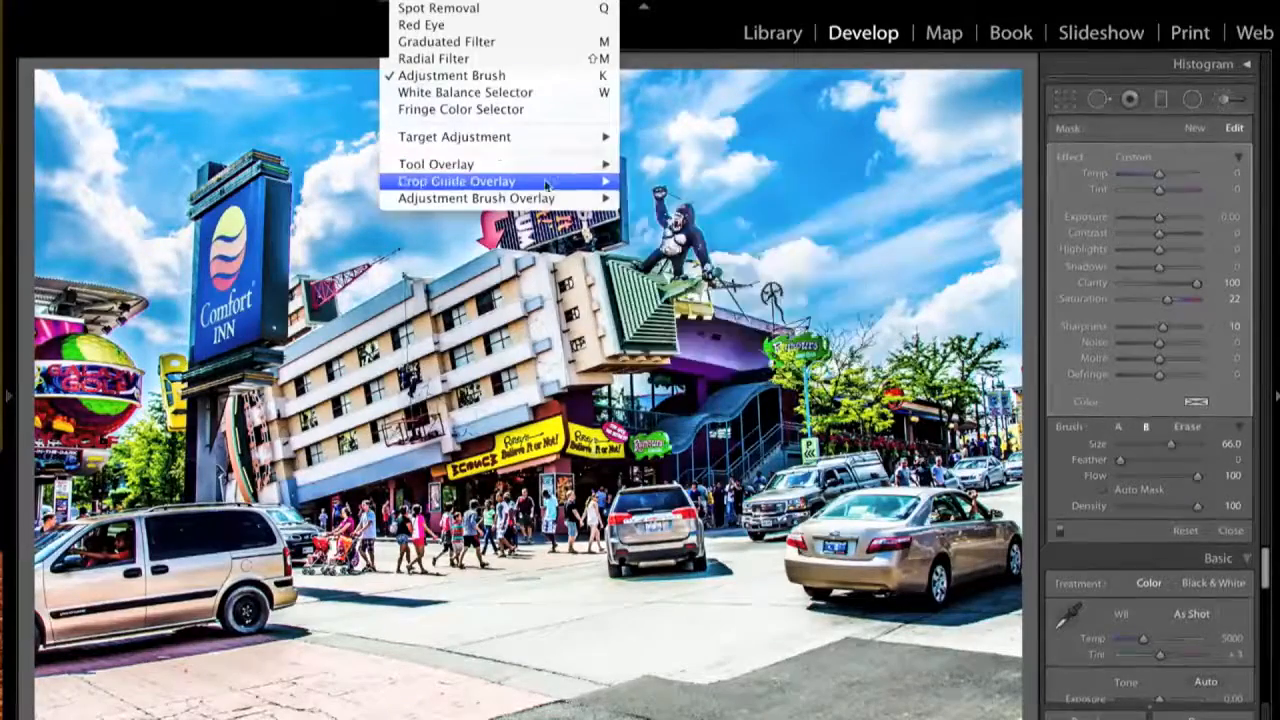
pyautogui.moveTo(574, 166)
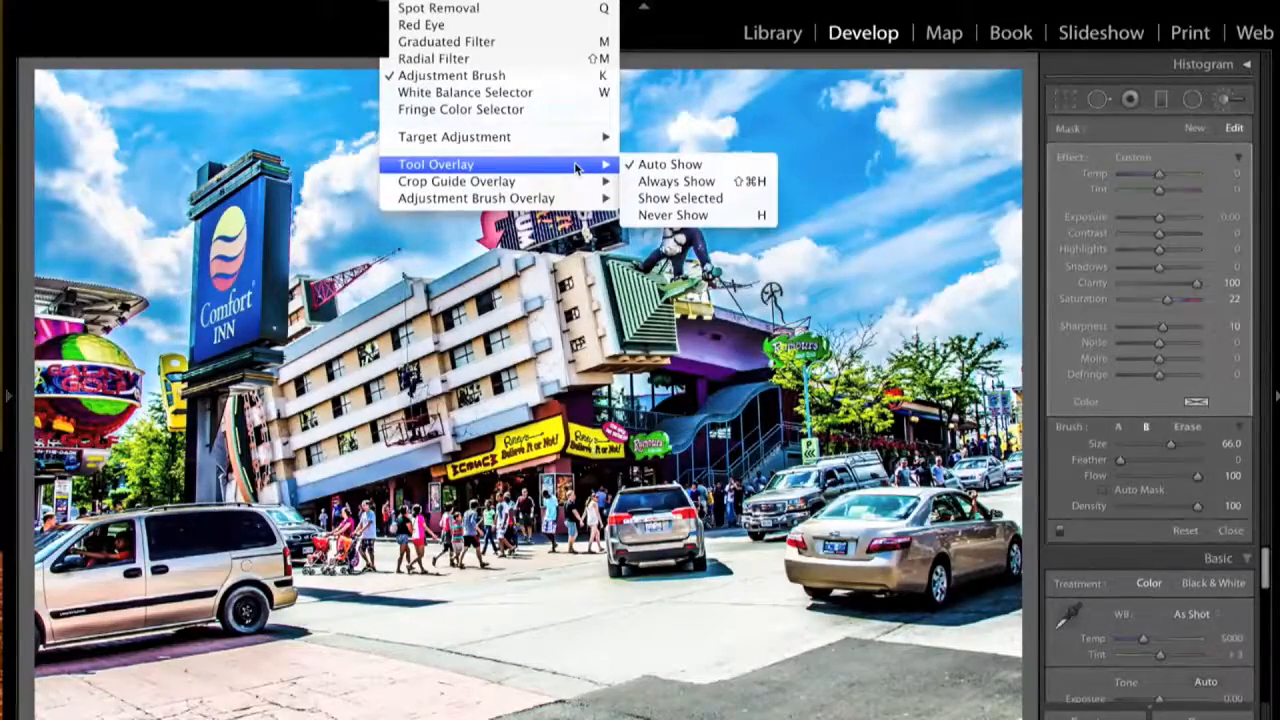
pyautogui.click(670, 215)
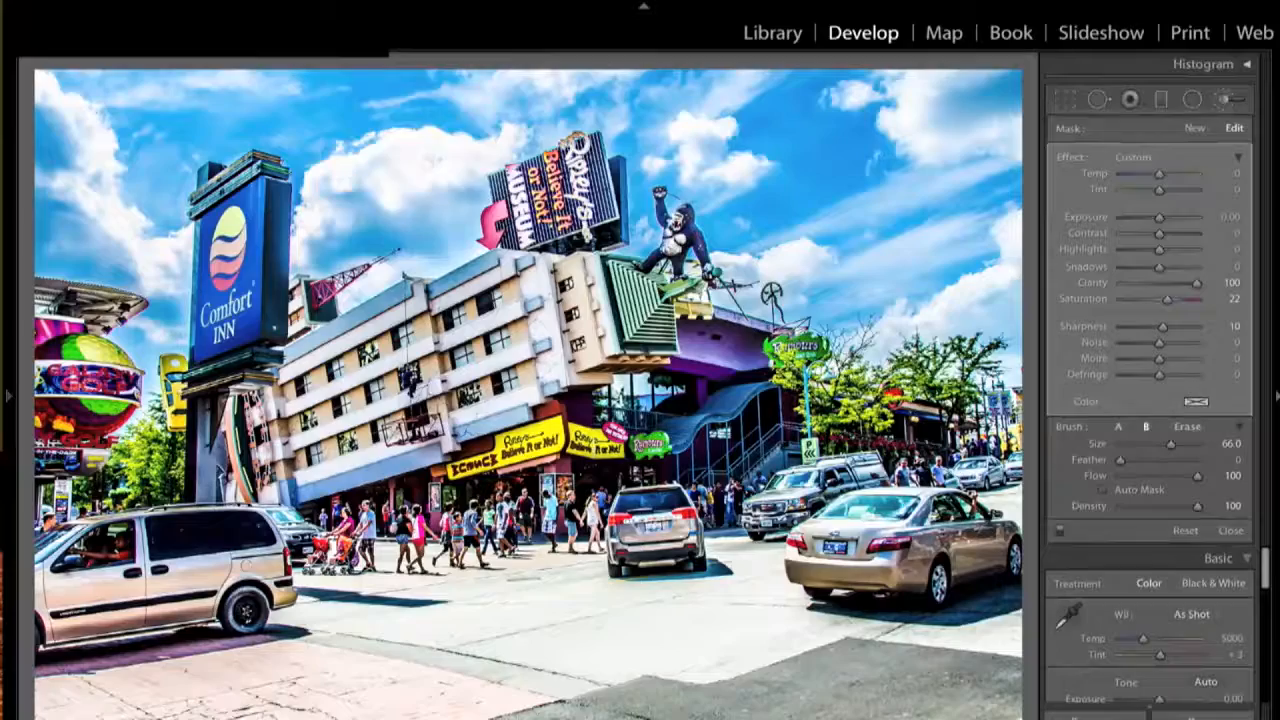
pyautogui.click(405, 1)
pyautogui.moveTo(556, 168)
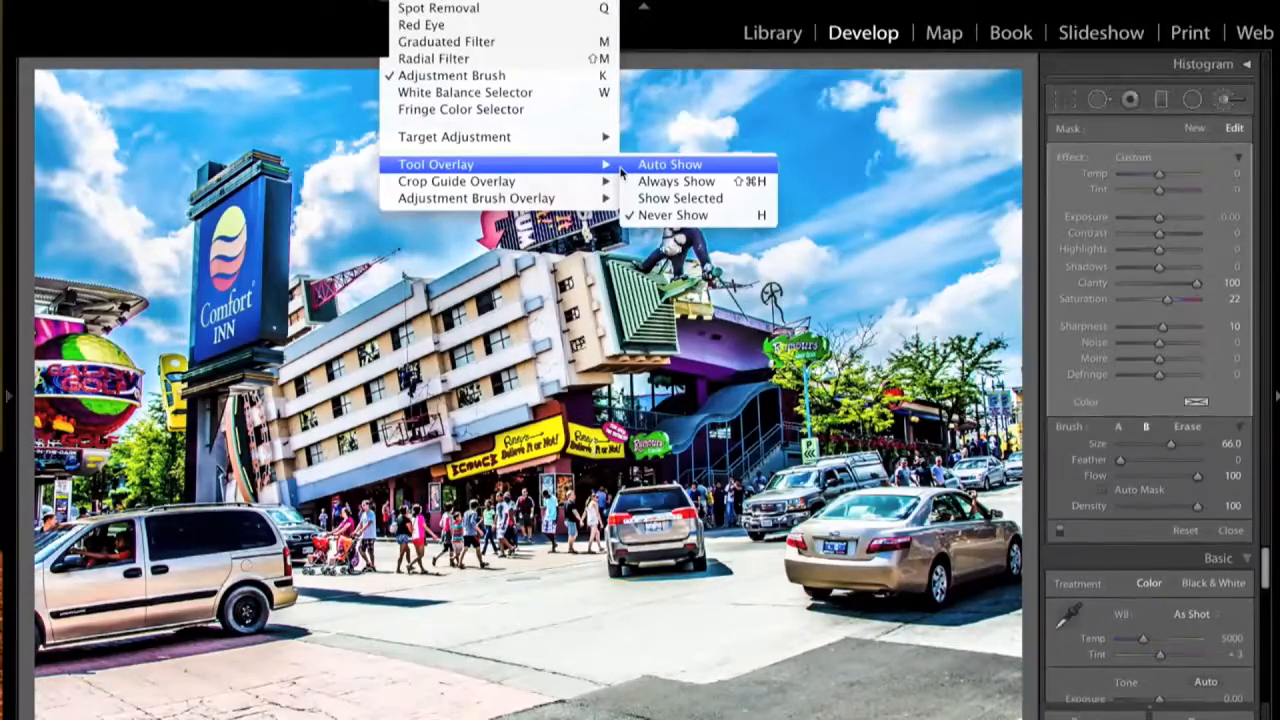
pyautogui.click(665, 166)
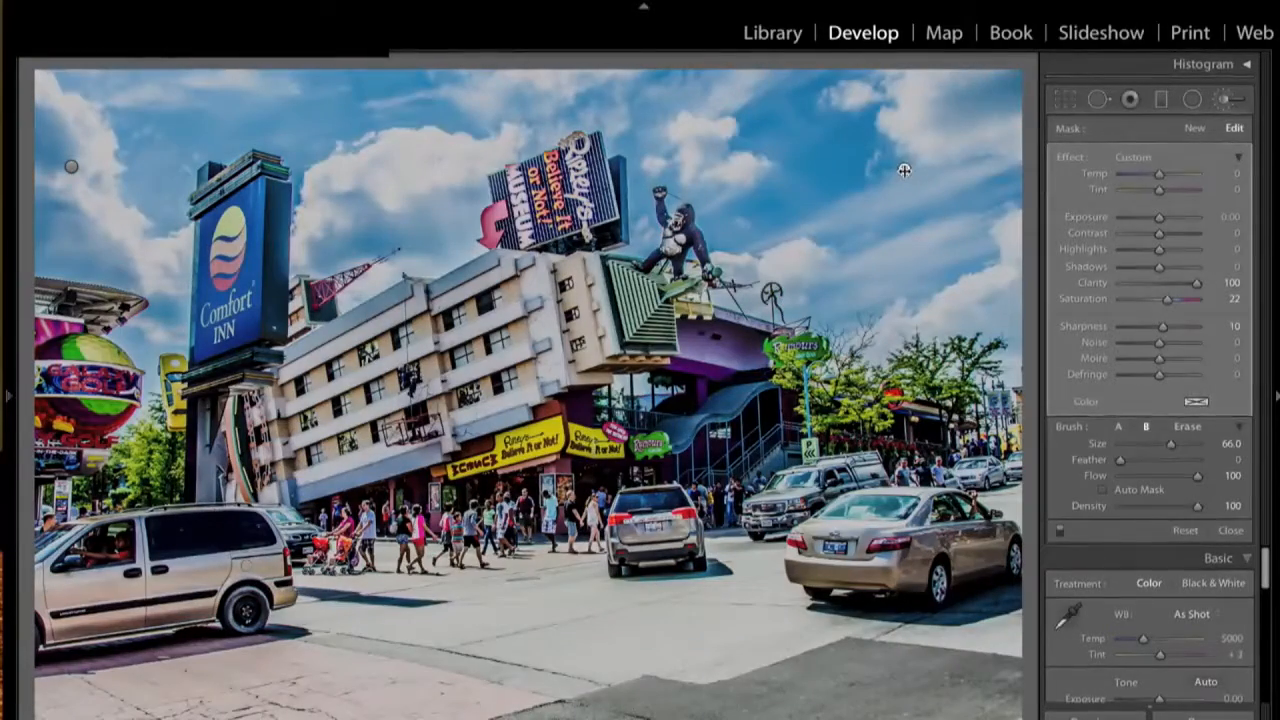
# - Duplicate the right sky mask pin, close the brush, and inspect the van at 1:1
pyautogui.rightClick(904, 170)
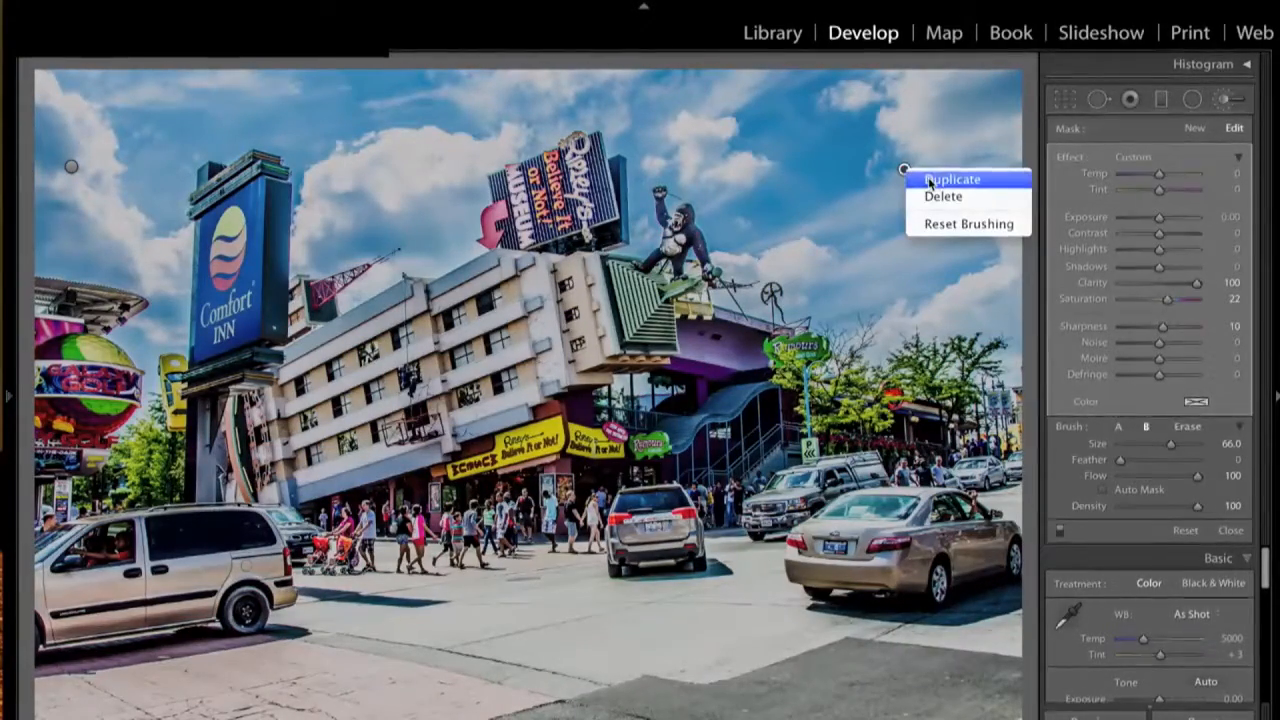
pyautogui.click(945, 180)
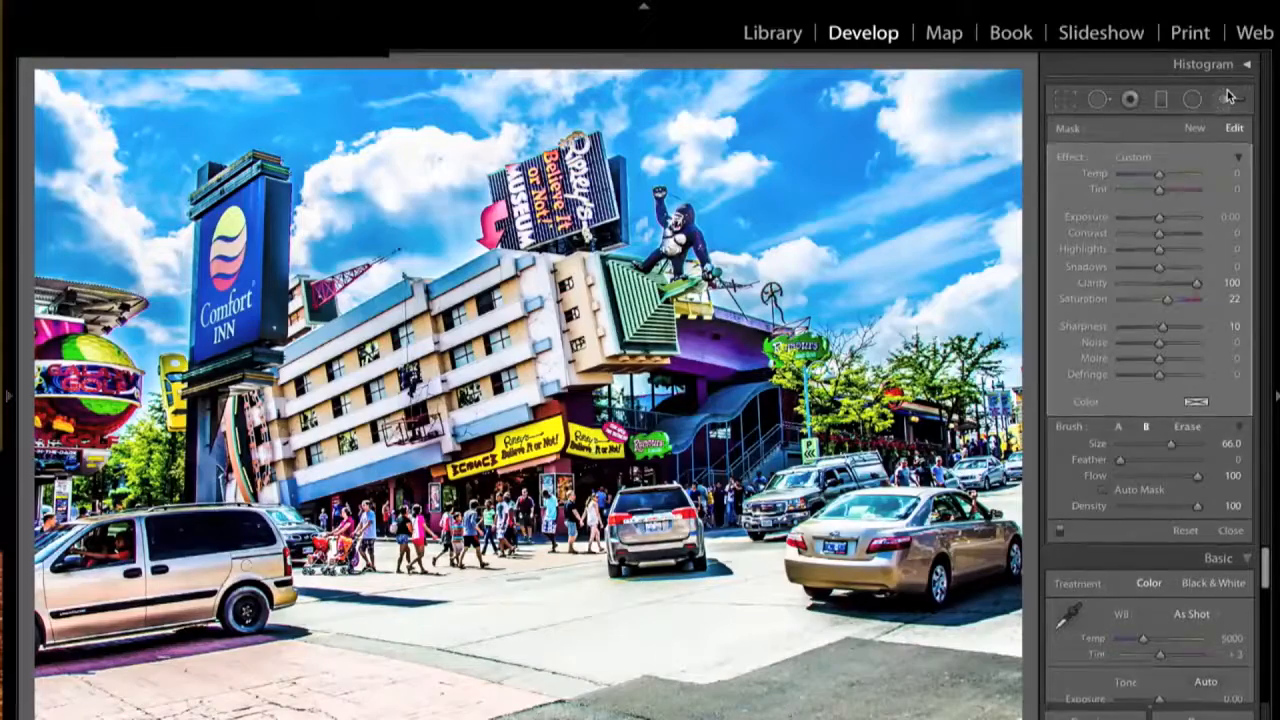
pyautogui.click(1230, 97)
pyautogui.click(234, 568)
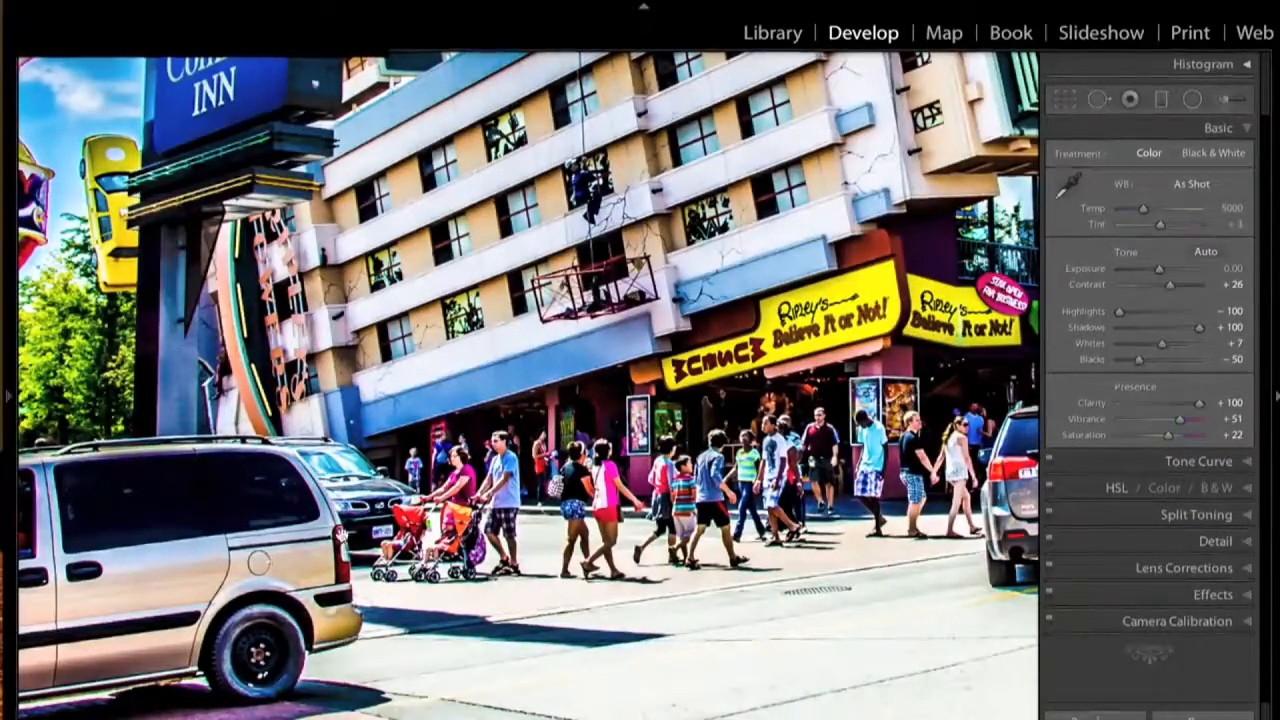
pyautogui.press('z')
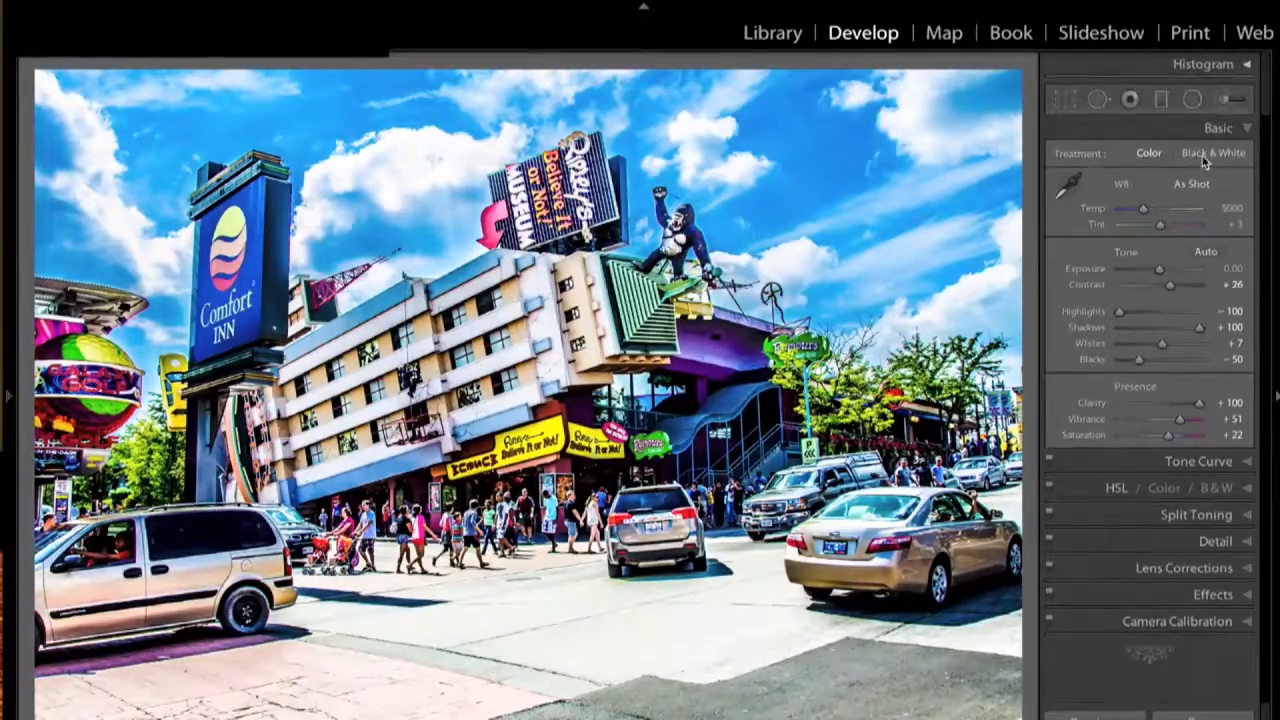
# - Paint a new clarity brush mask on the photo with the brush size lowered to 58
pyautogui.click(1225, 103)
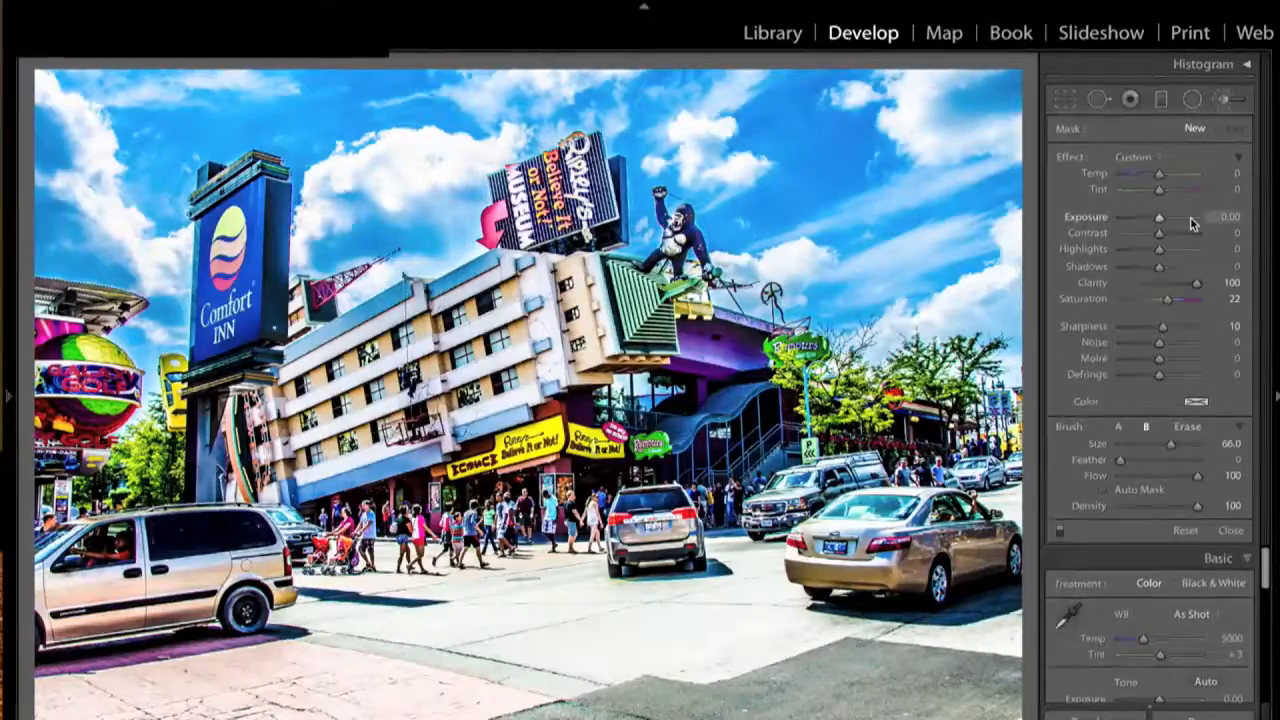
pyautogui.click(1193, 128)
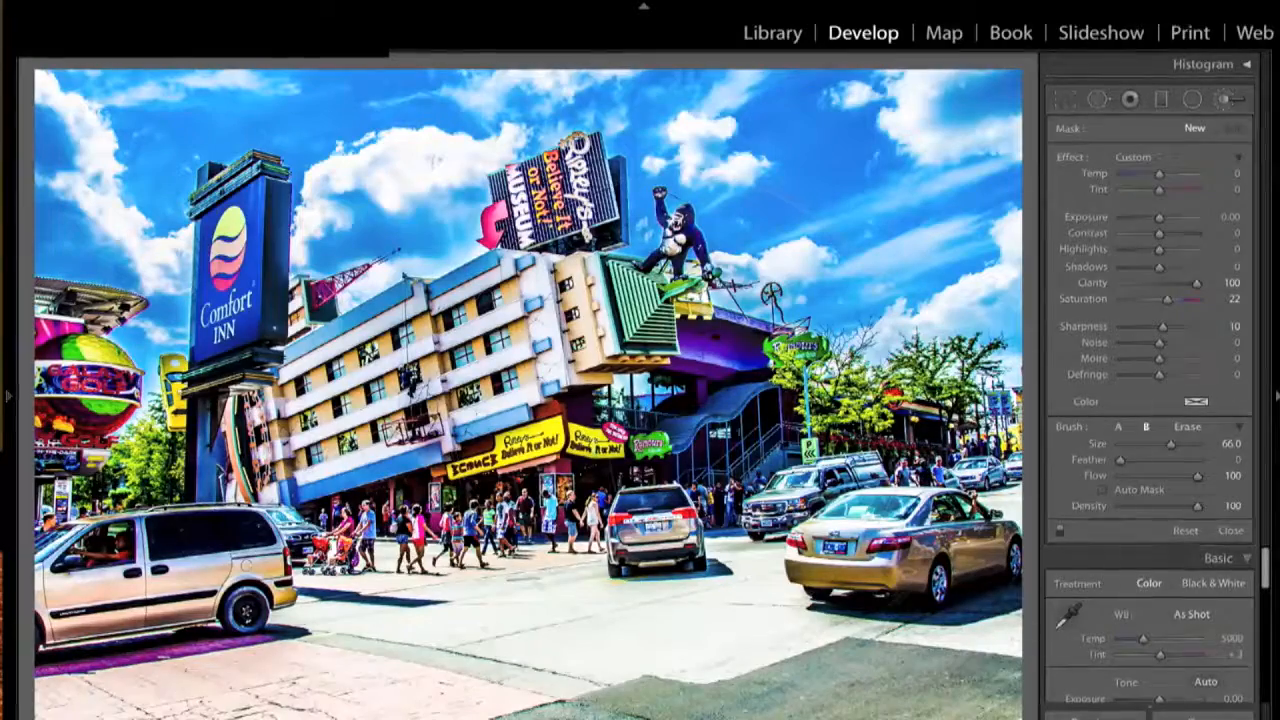
pyautogui.click(1000, 604)
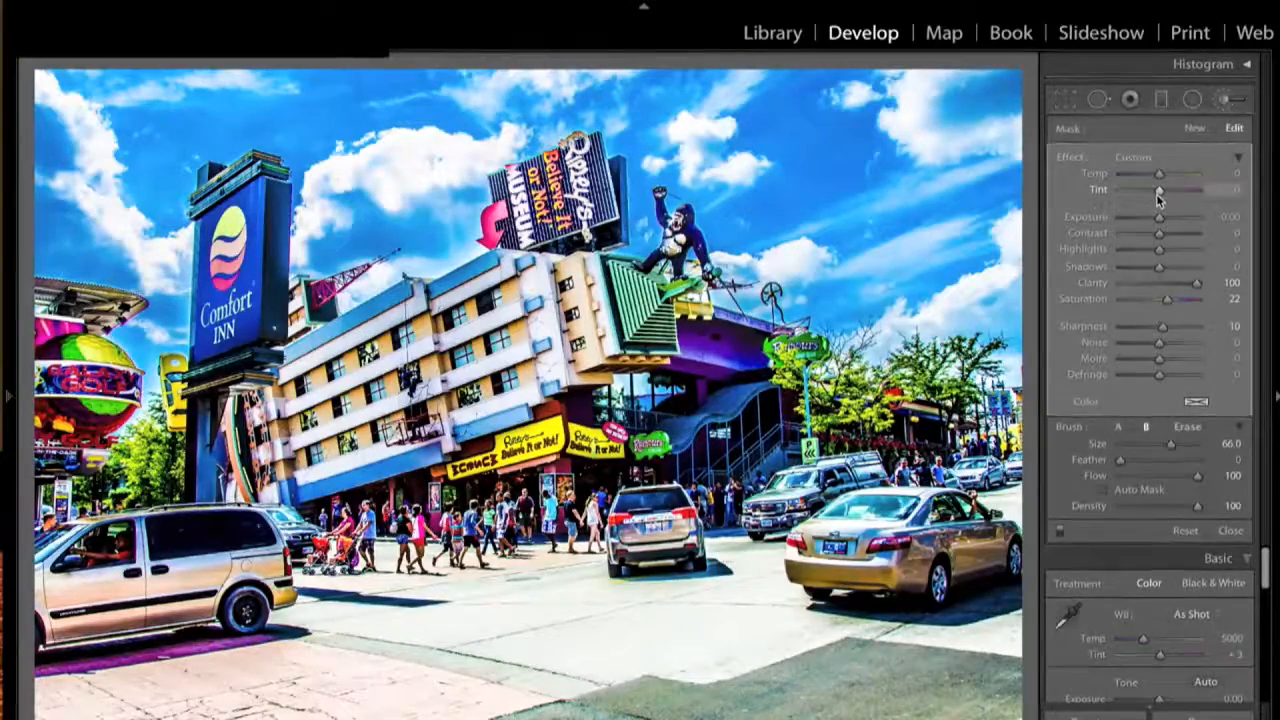
pyautogui.click(1195, 131)
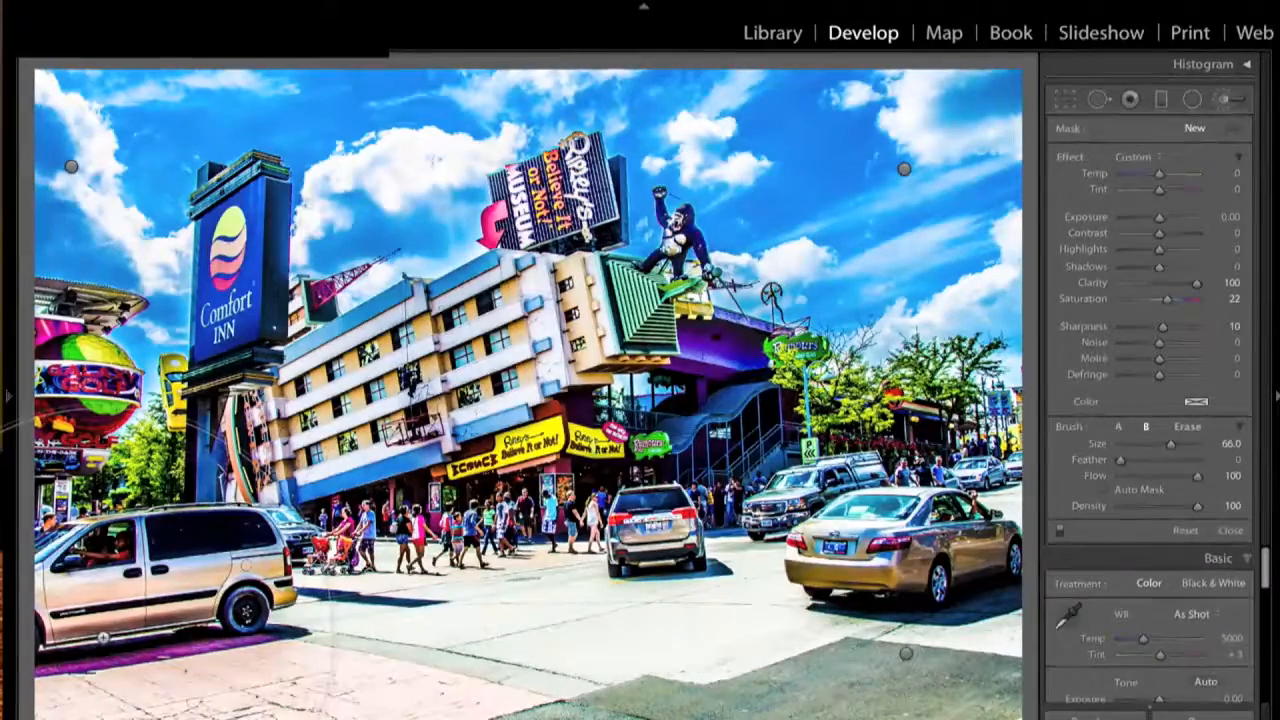
pyautogui.scroll(-2, 103, 637)
pyautogui.scroll(-2, 103, 637)
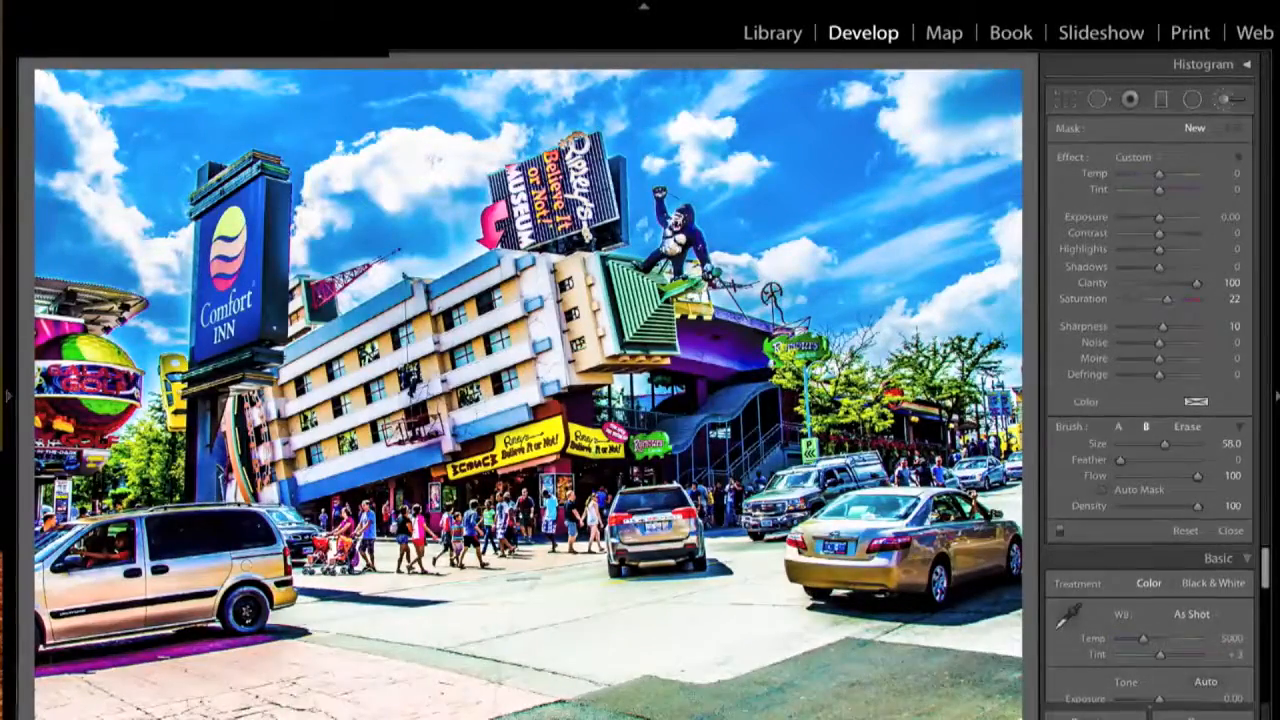
pyautogui.click(434, 159)
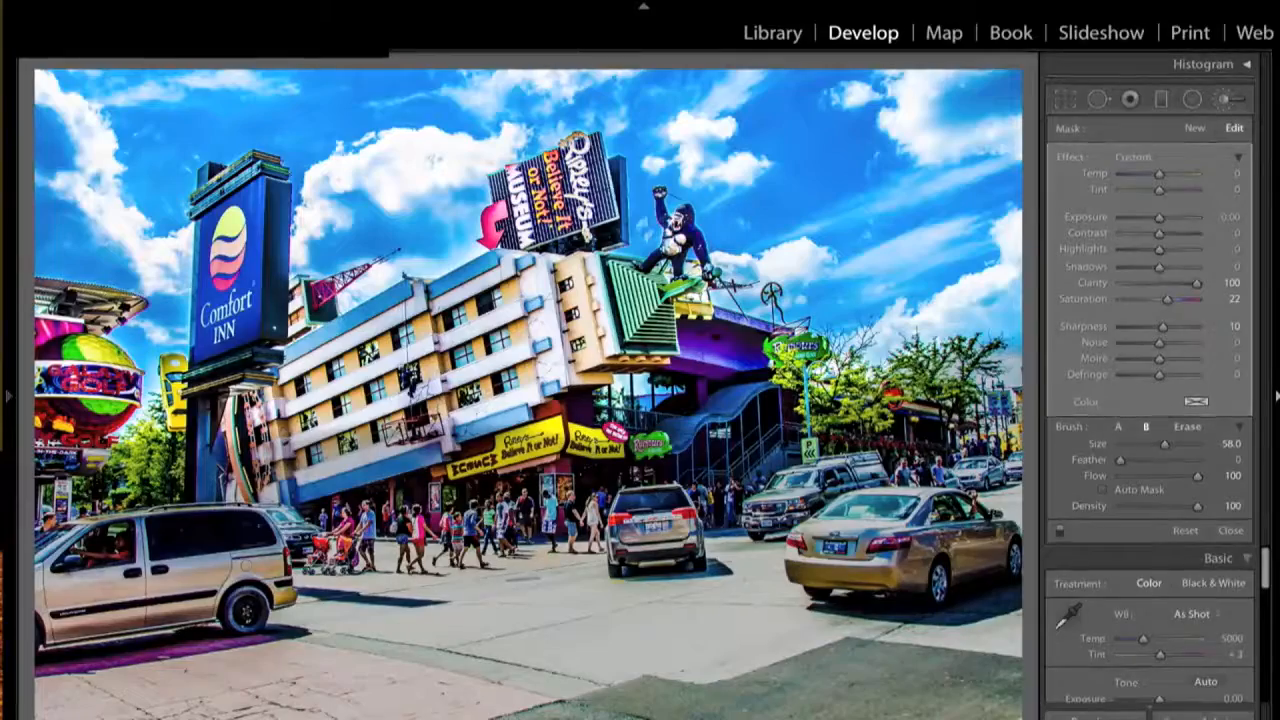
# - Check the mask overlay's coverage, then switch to the unedited Before view
pyautogui.press('o')
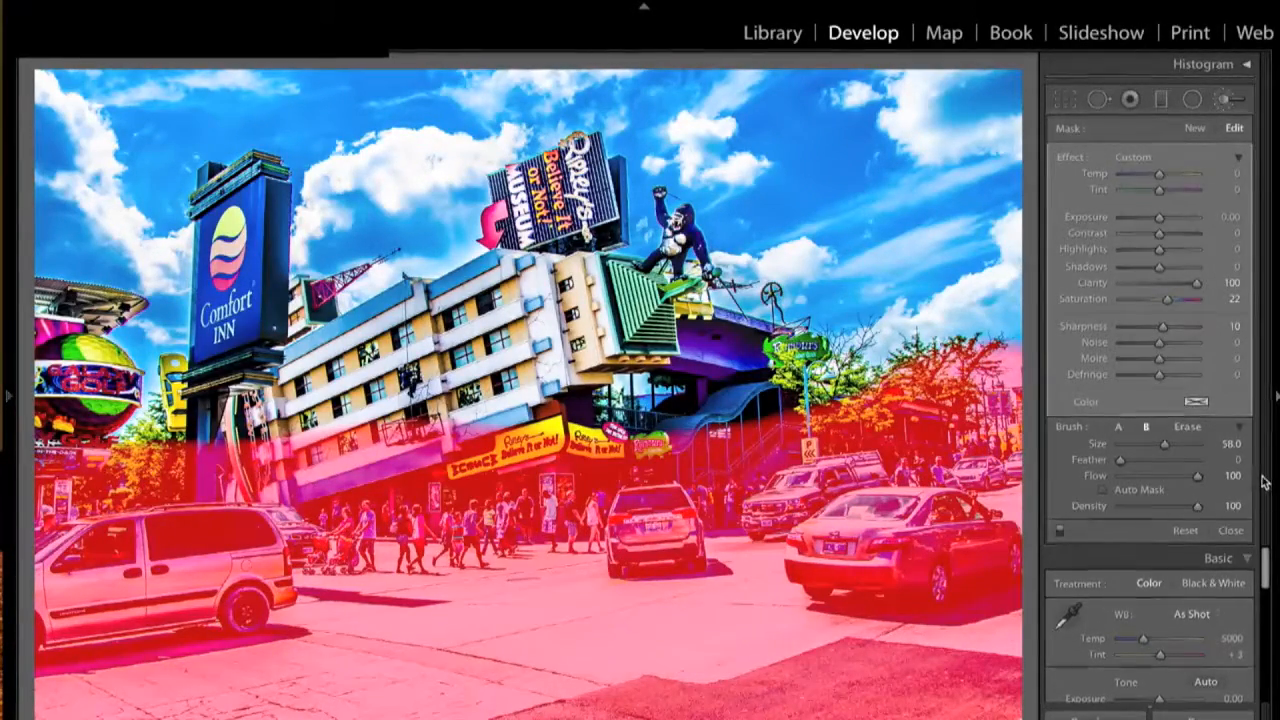
pyautogui.press('o')
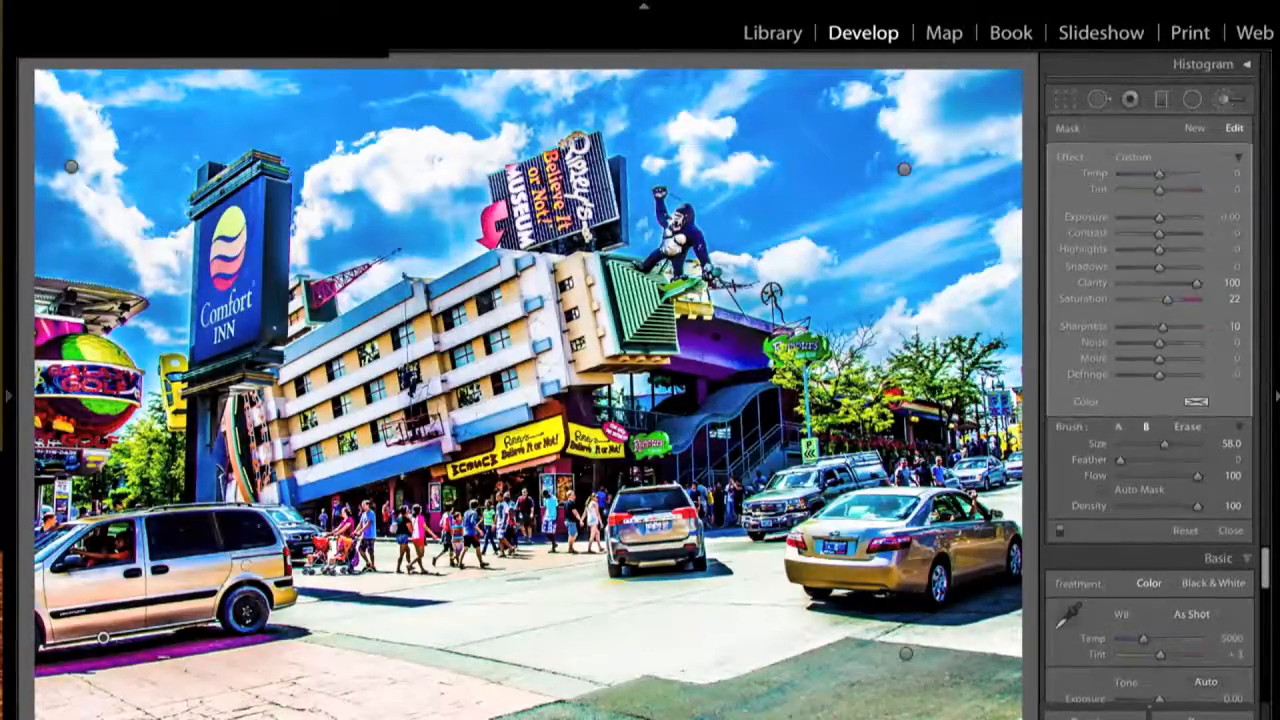
pyautogui.press('\\')
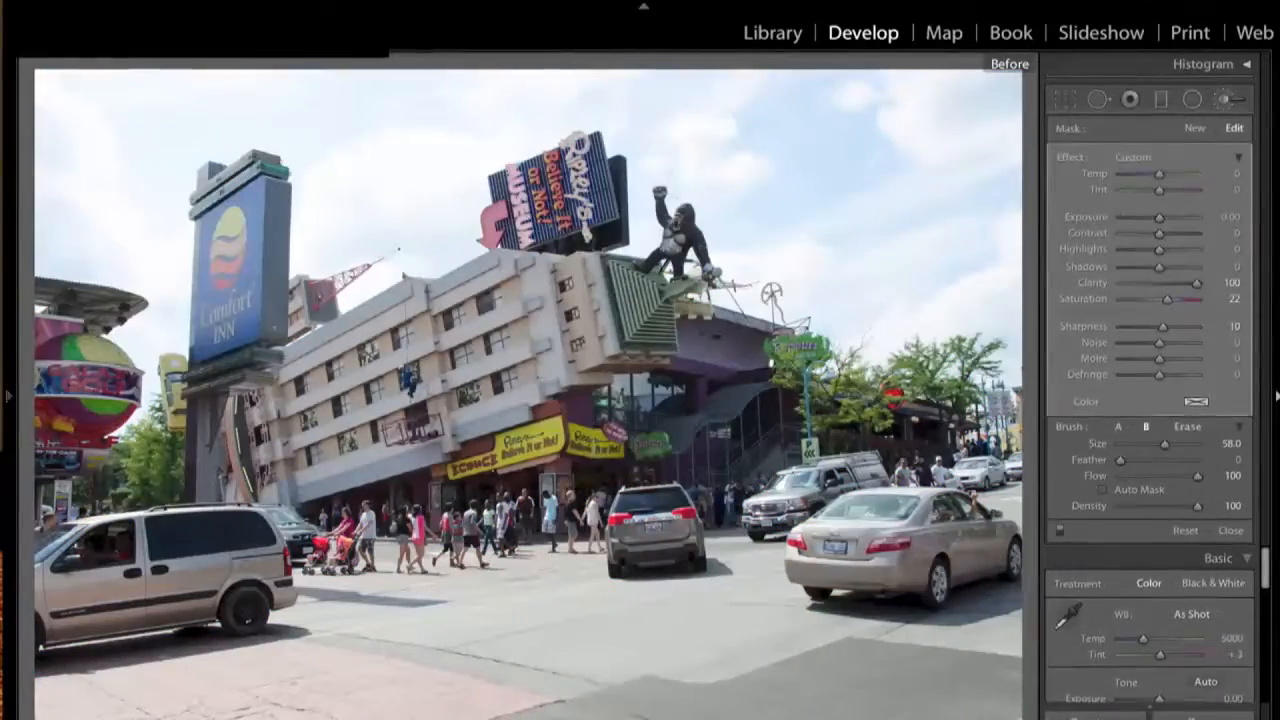
# - Turn off the Before view to show the edited street photo again
pyautogui.press('\\')
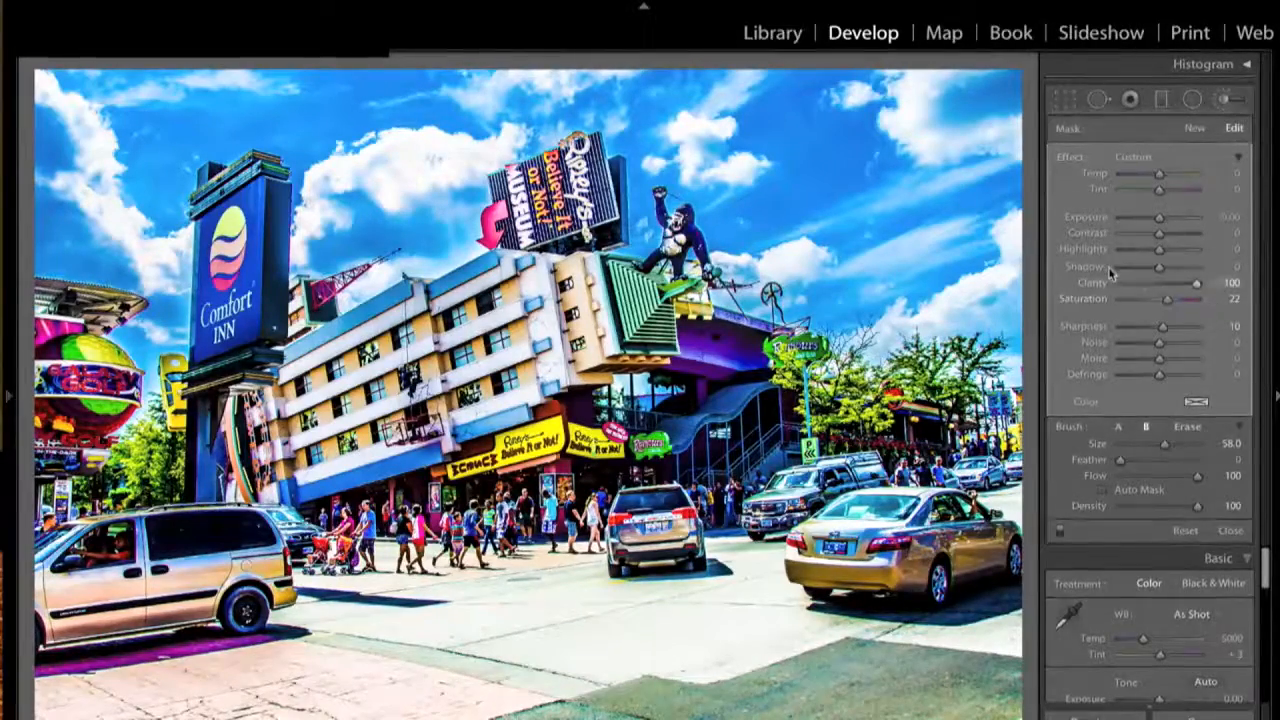
# - In the Detail panel, set Sharpening Amount to 75 and Luminance noise reduction to 42
pyautogui.click(1230, 98)
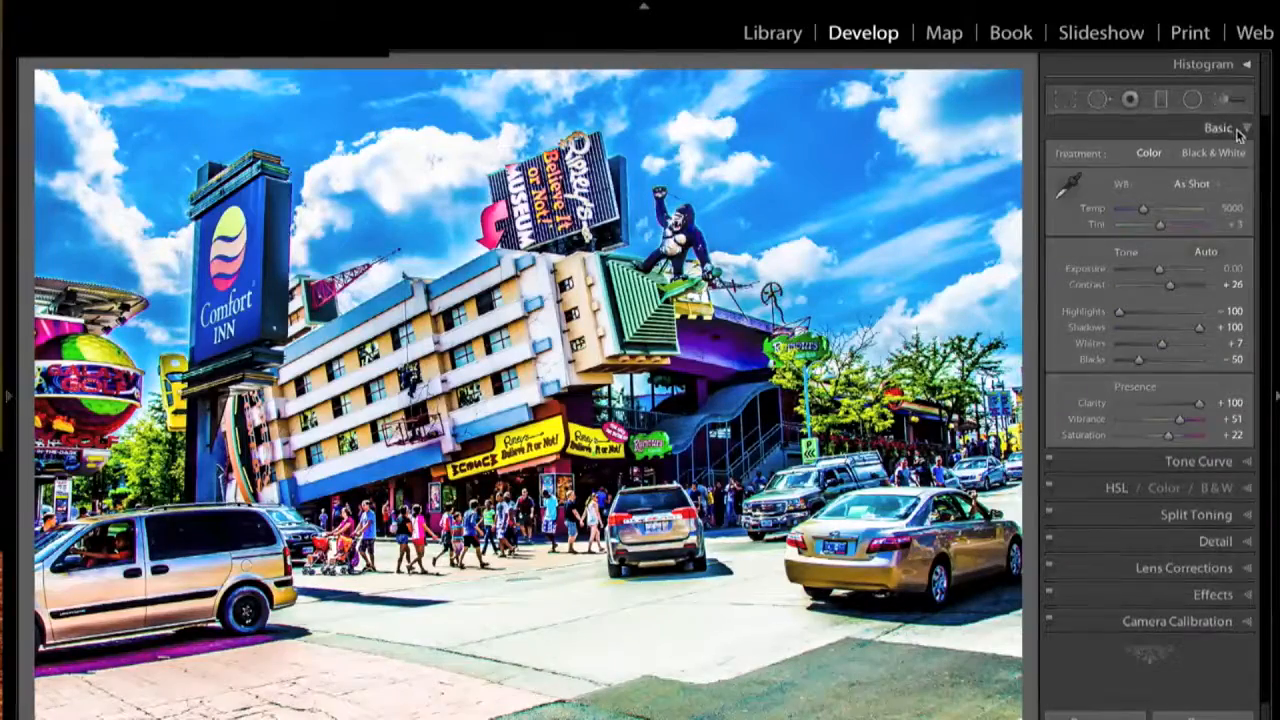
pyautogui.click(1246, 541)
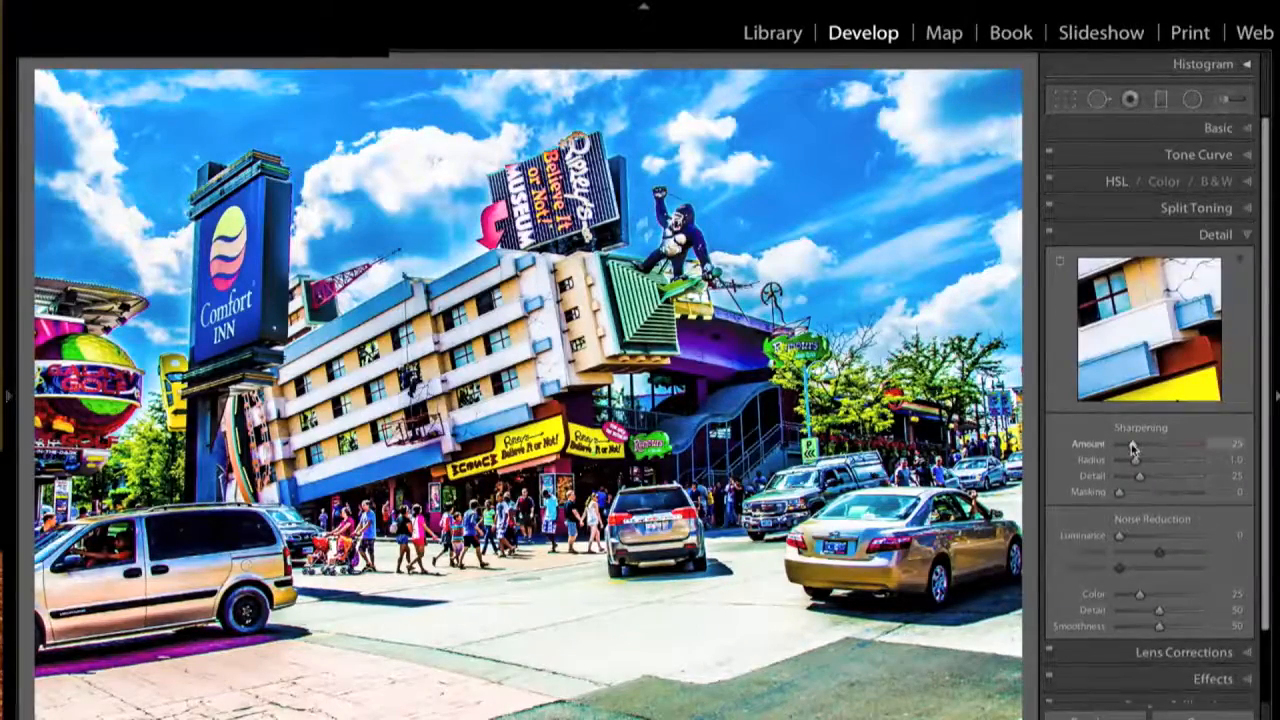
pyautogui.moveTo(1133, 451); pyautogui.dragTo(1159, 445)
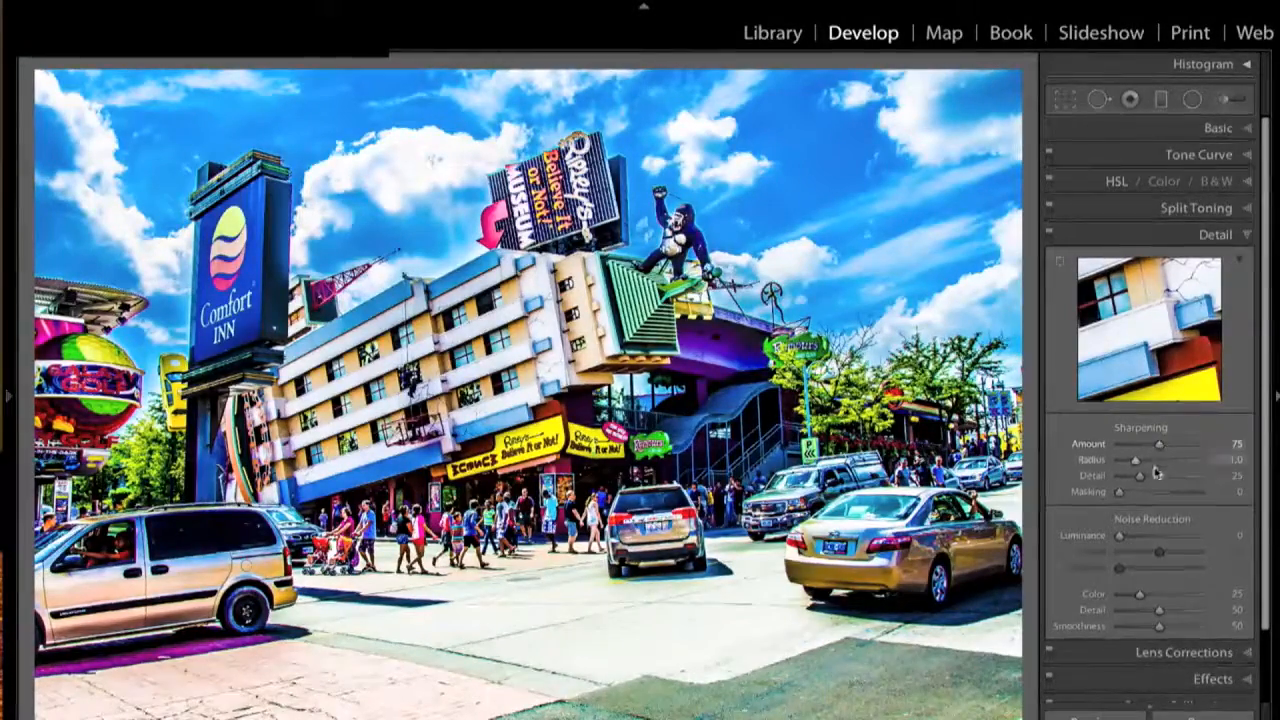
pyautogui.moveTo(1120, 541); pyautogui.dragTo(1155, 541)
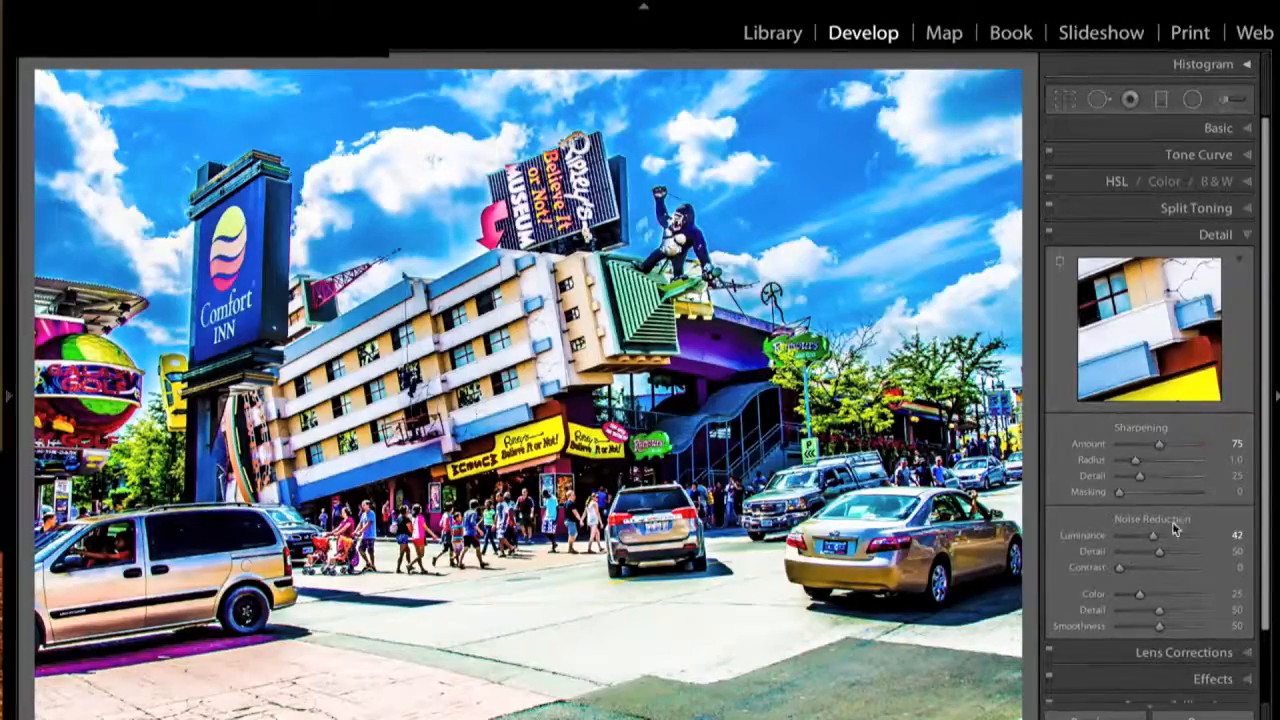
pyautogui.click(1246, 234)
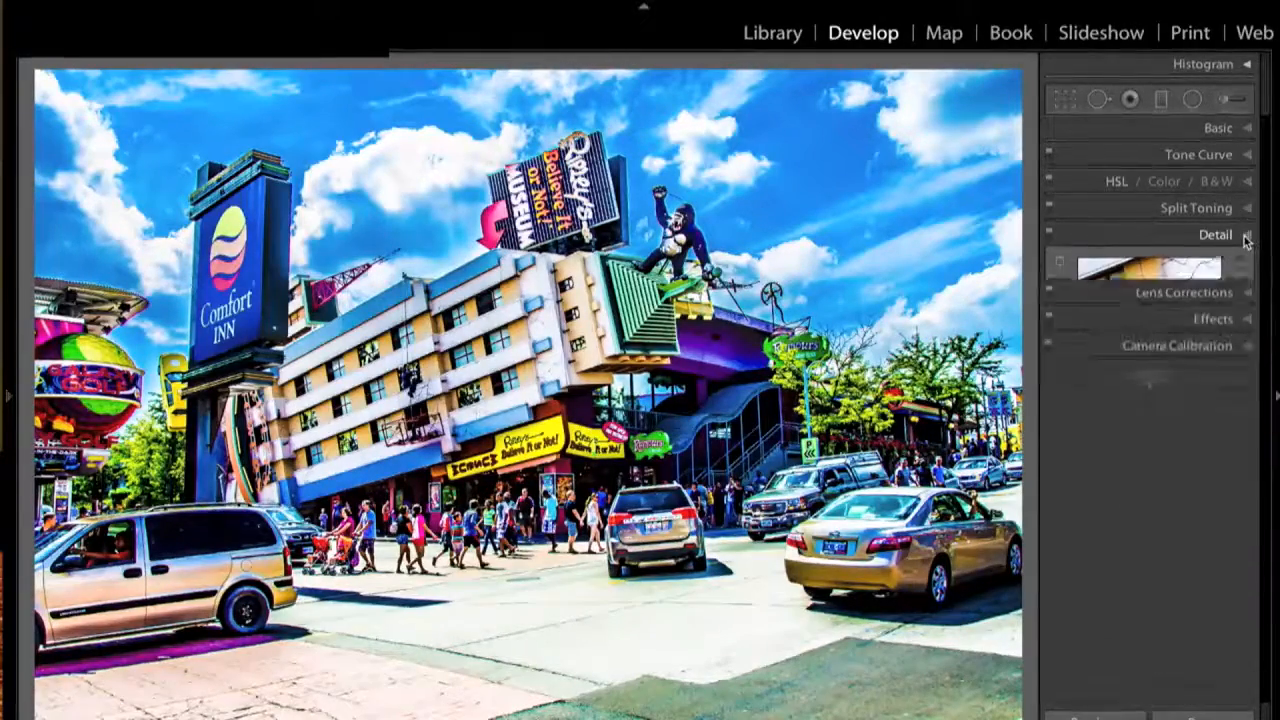
# - Turn on Enable Profile Corrections and Remove Chromatic Aberration in Lens Corrections
pyautogui.click(1246, 262)
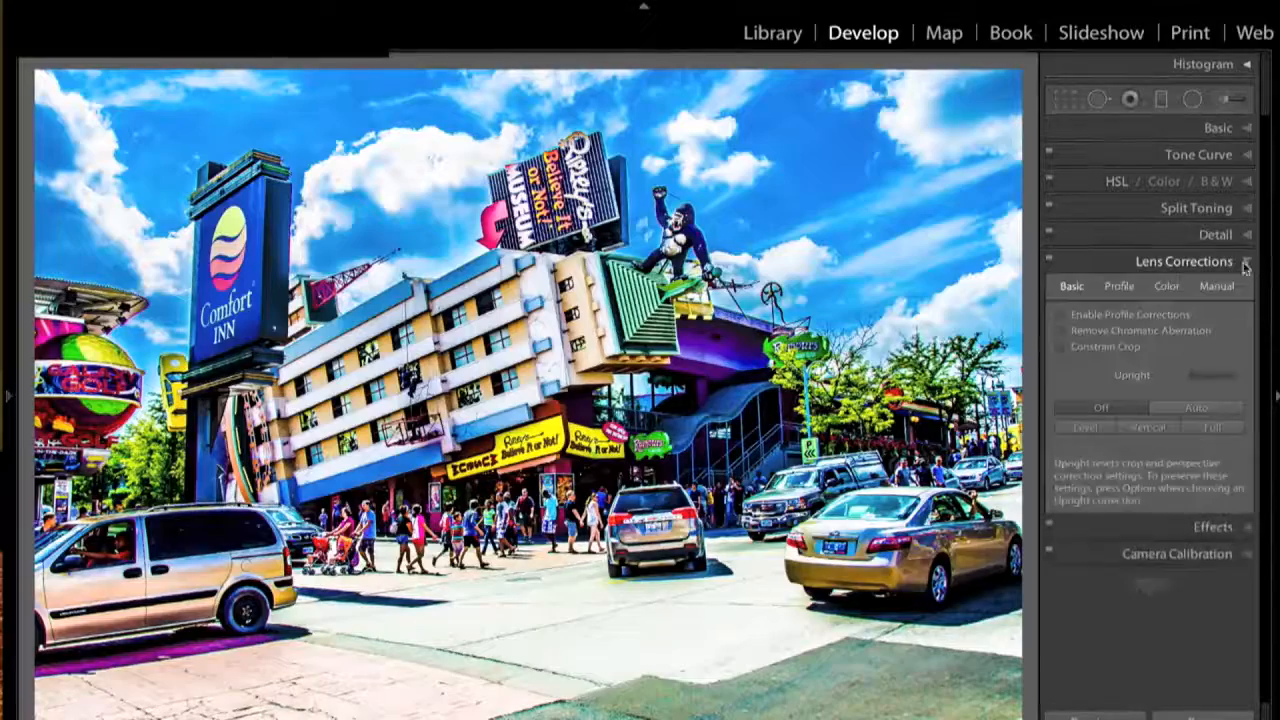
pyautogui.click(1062, 315)
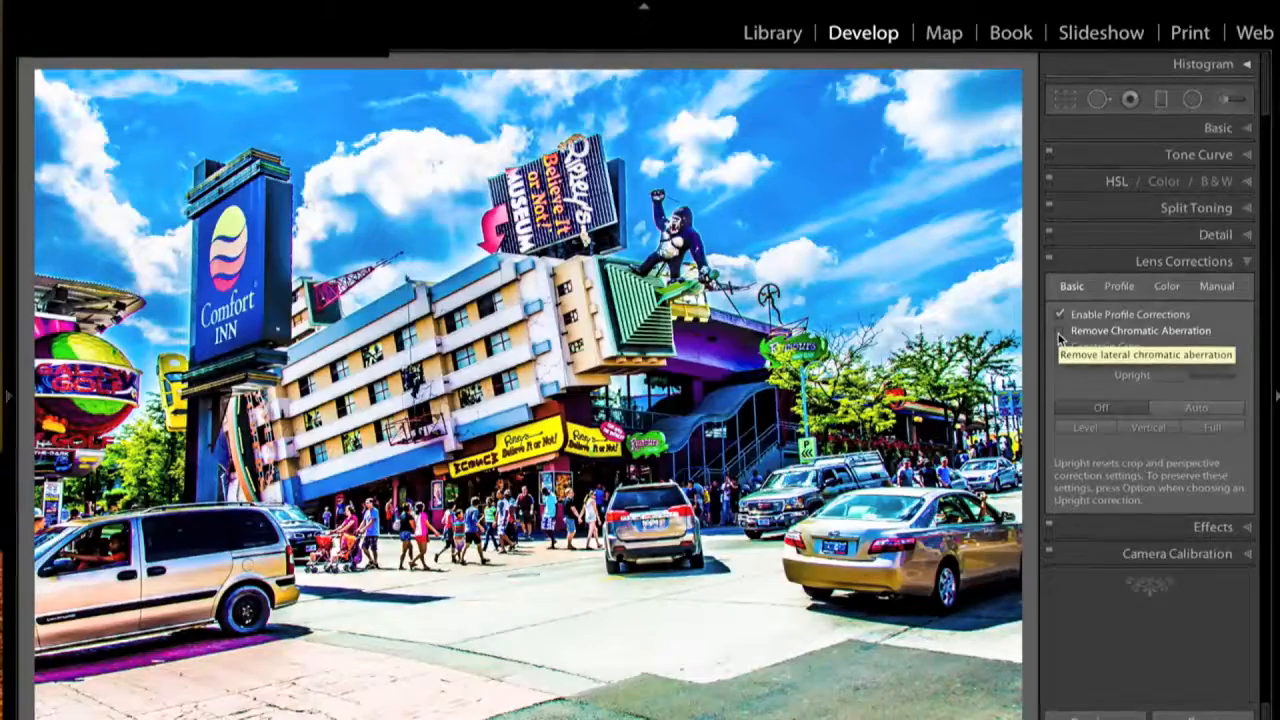
pyautogui.click(1060, 332)
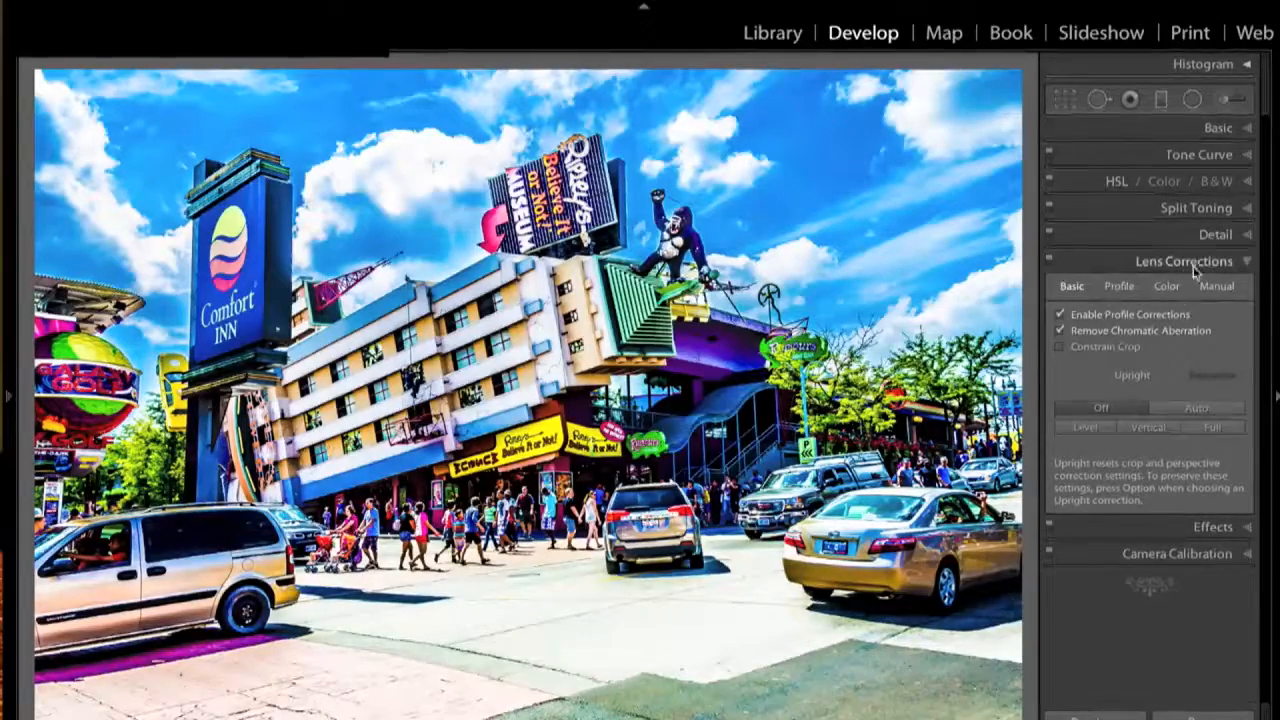
pyautogui.click(1248, 263)
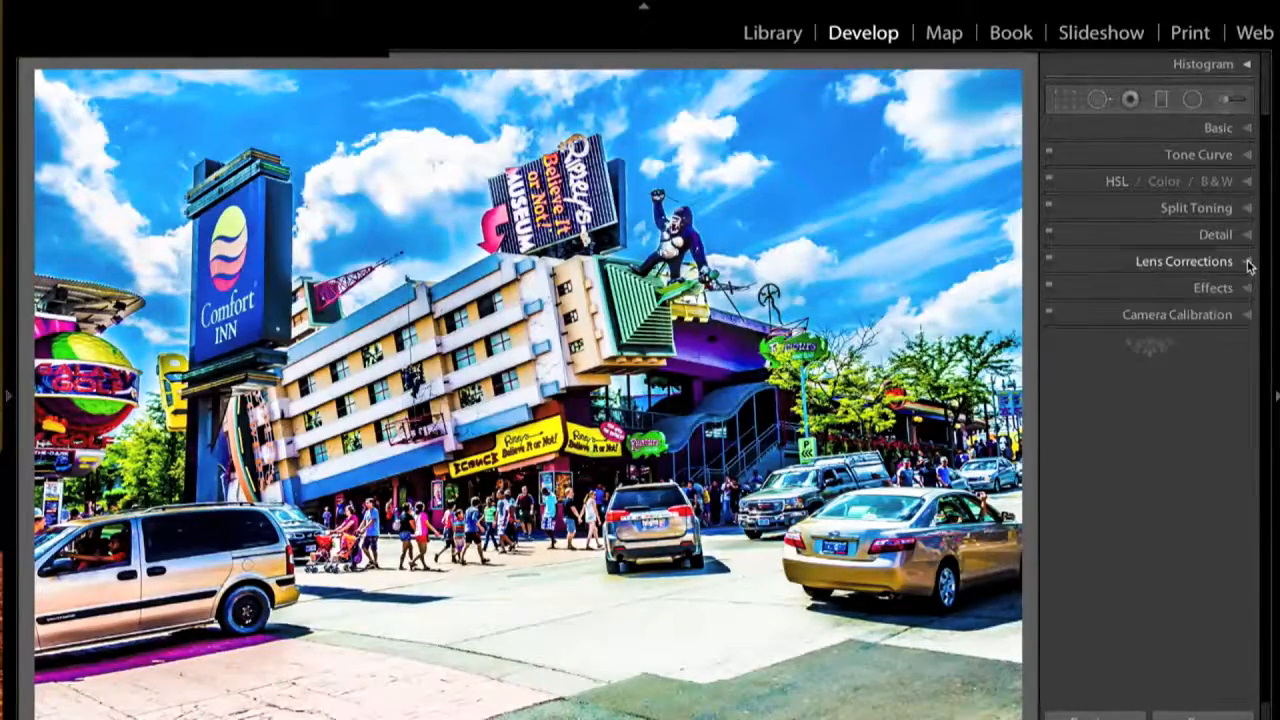
# - Set the Effects panel's Post-Crop Vignetting Amount to -9
pyautogui.click(1248, 289)
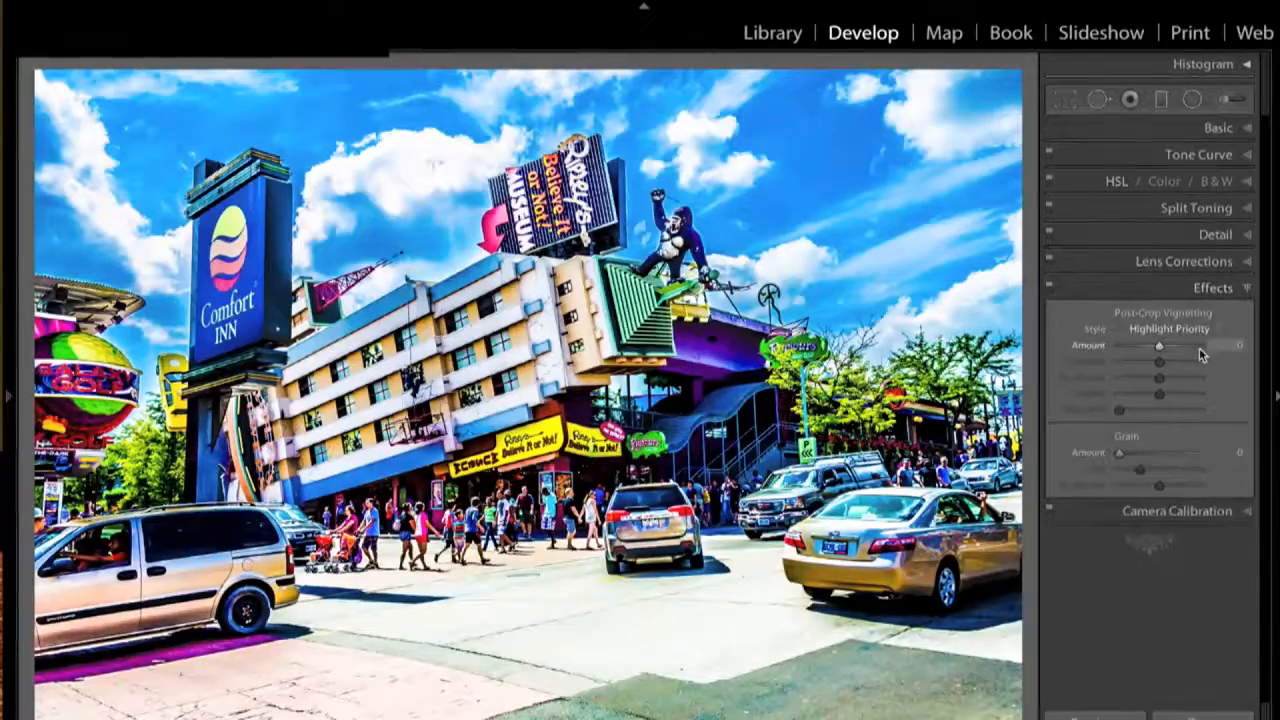
pyautogui.moveTo(1160, 349)
pyautogui.mouseDown()
pyautogui.moveTo(1143, 346)
pyautogui.moveTo(1155, 347)
pyautogui.mouseUp()
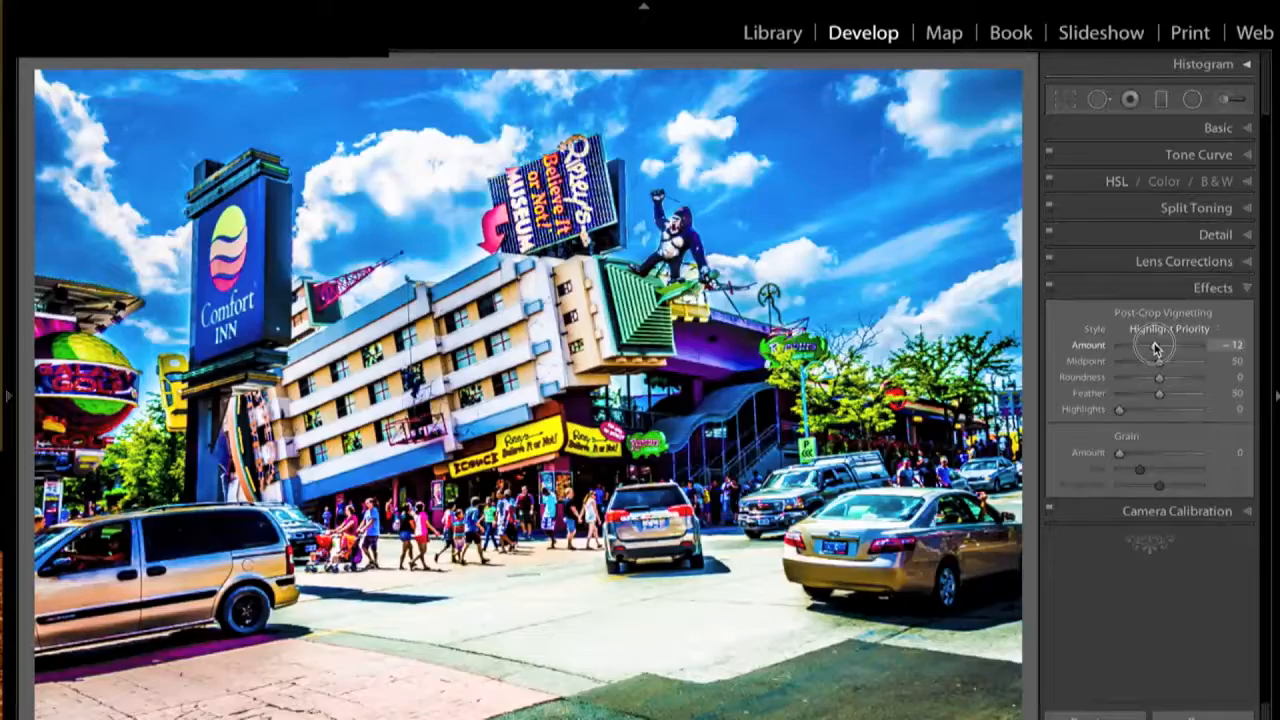
pyautogui.moveTo(1155, 347); pyautogui.dragTo(1153, 347)
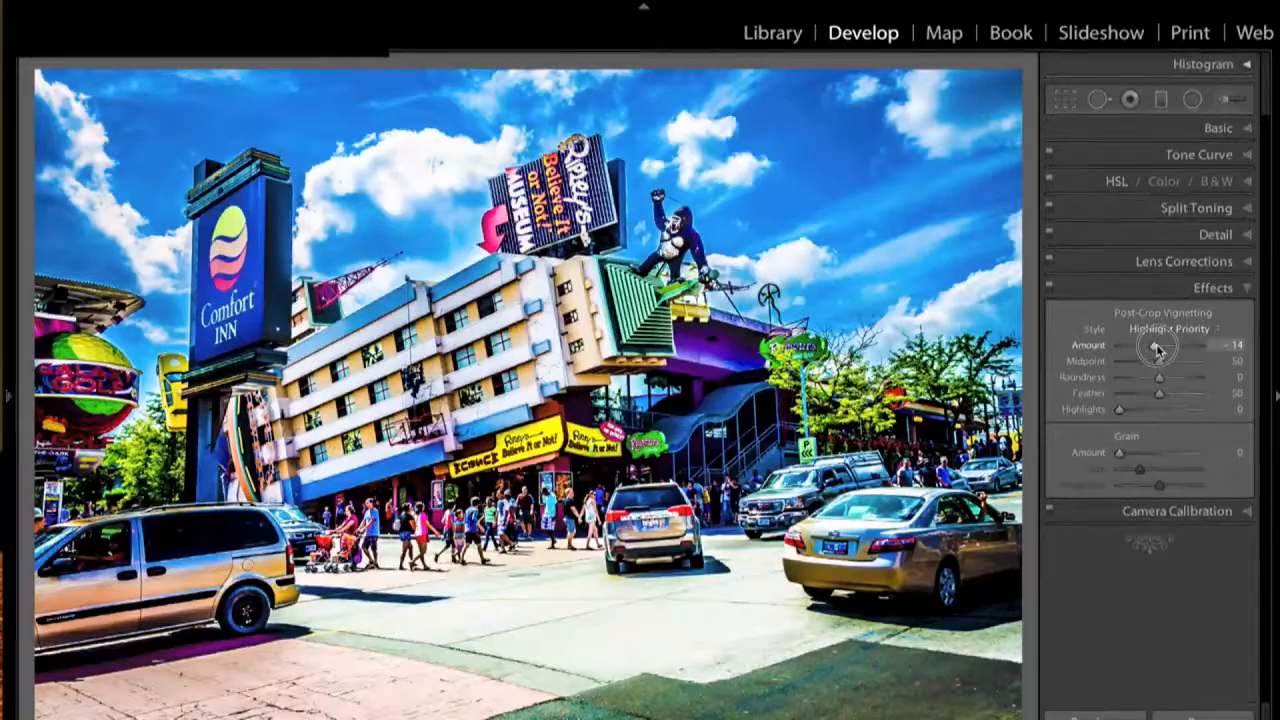
pyautogui.moveTo(1157, 348); pyautogui.dragTo(1159, 344)
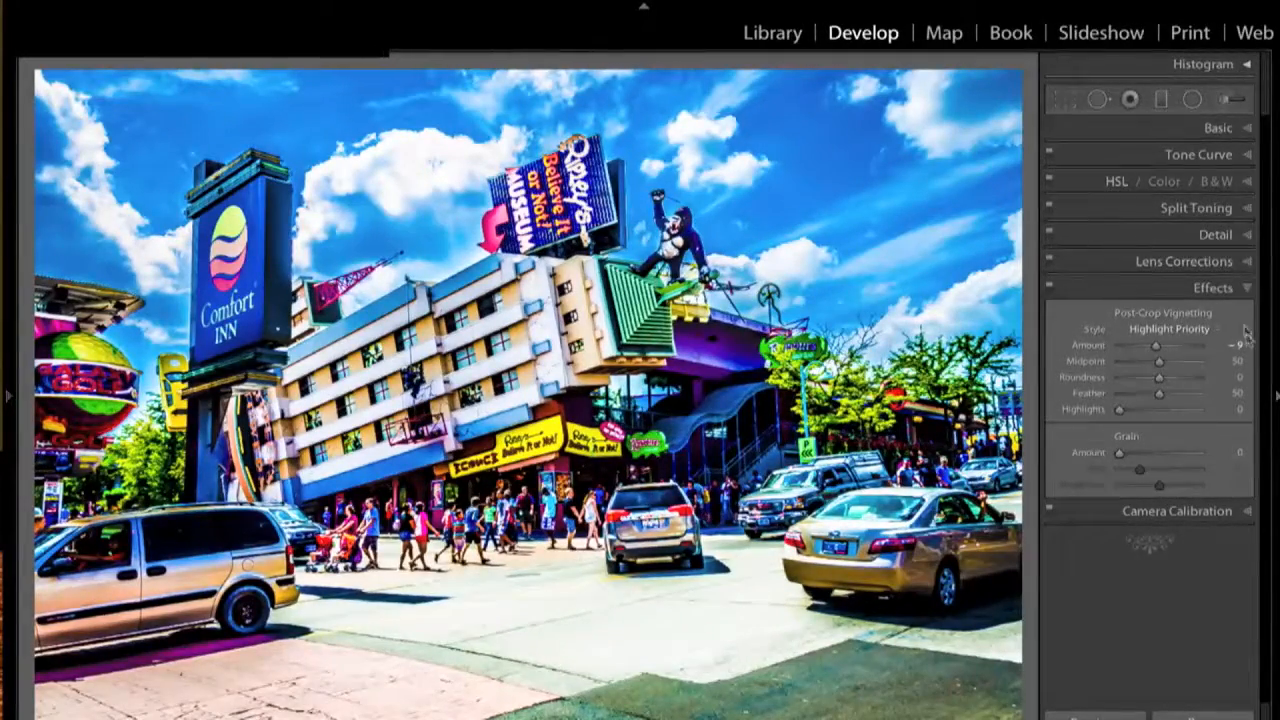
pyautogui.click(1248, 289)
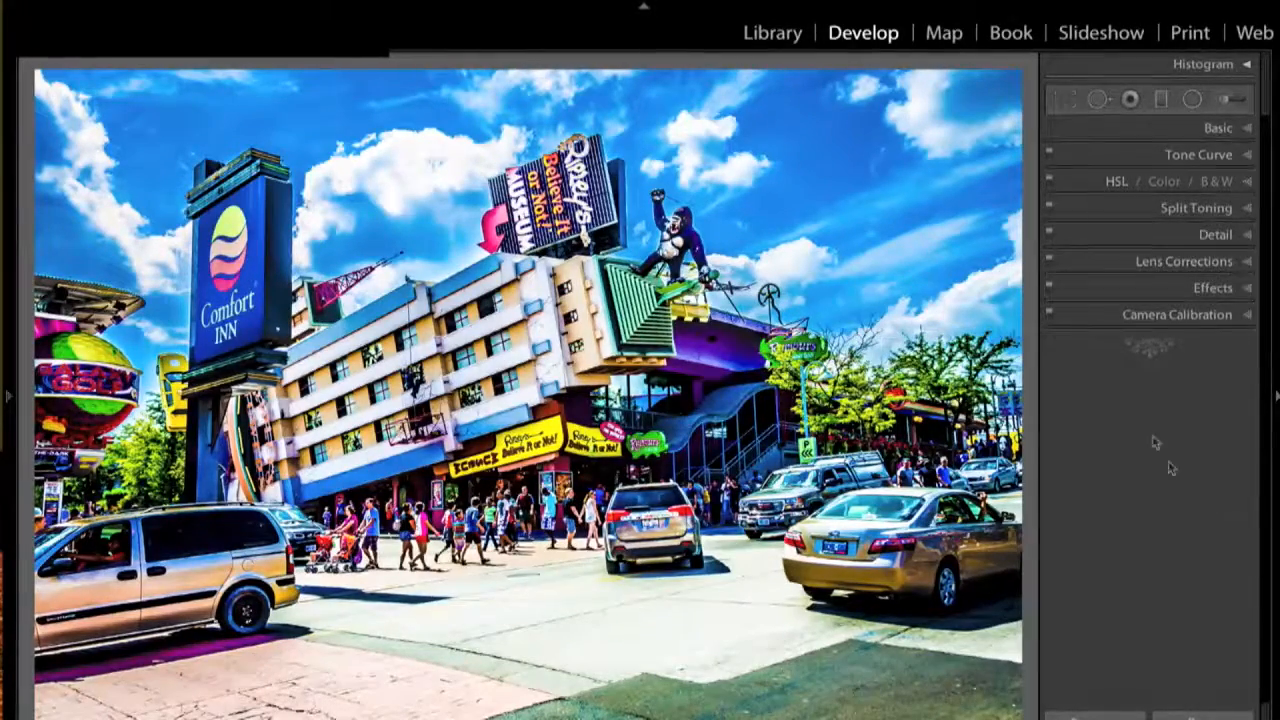
# - Reopen the Adjustment Brush panel for another Clarity 100 mask
pyautogui.click(1226, 102)
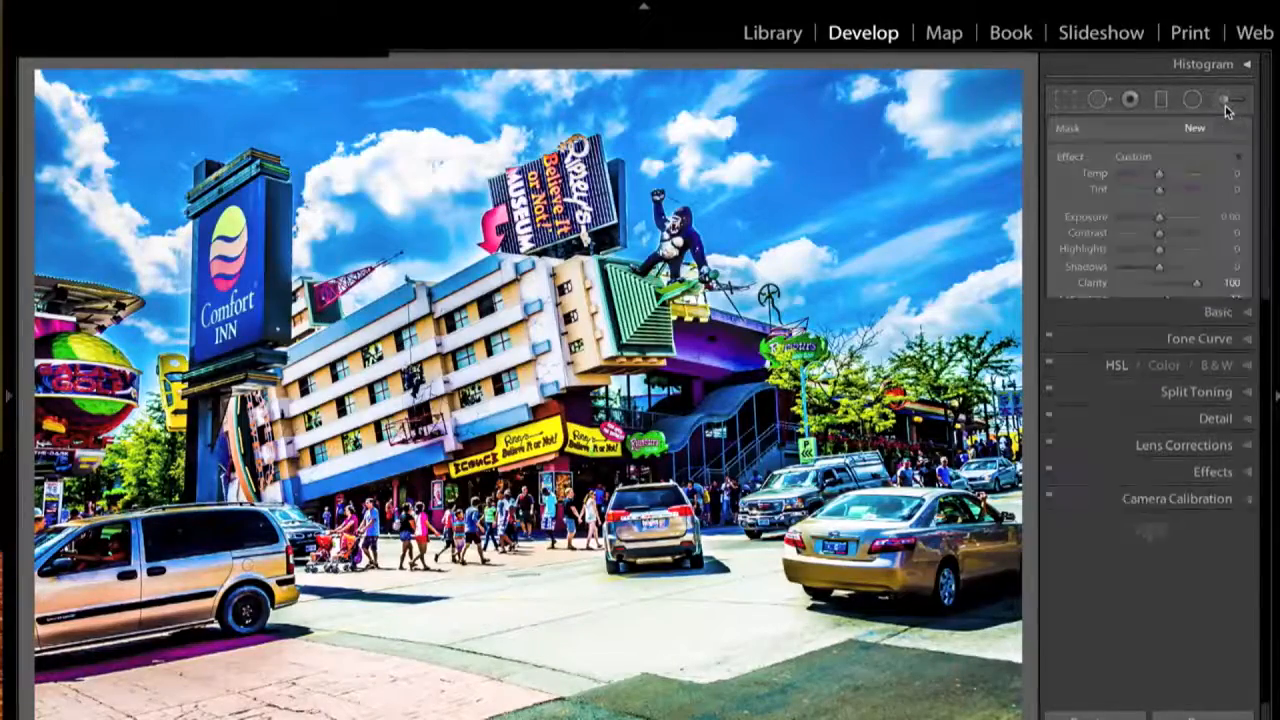